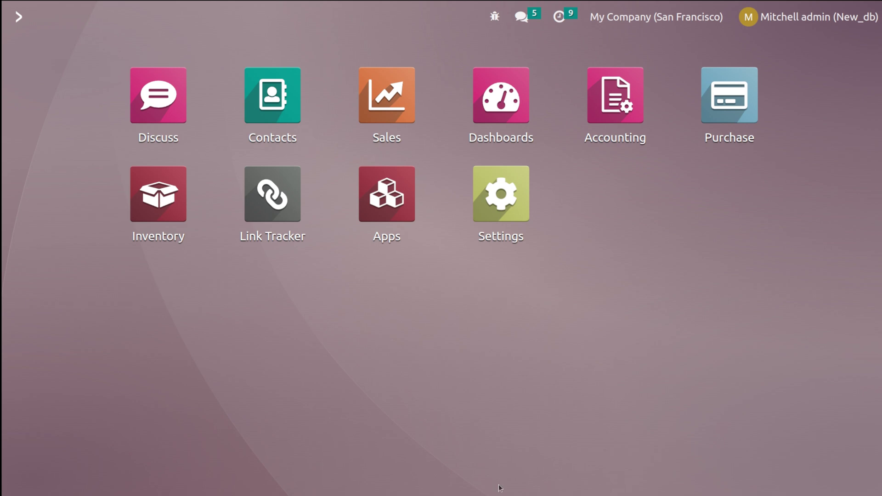
Step: Open the Inventory settings and check the Storage Locations and Multi-Step Routes options in the Warehouse section
left_click(166, 197)
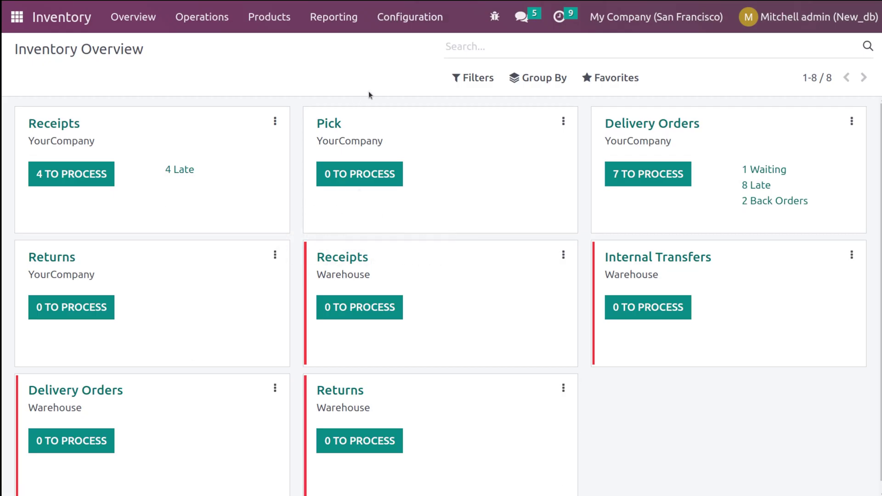
left_click(409, 26)
left_click(412, 50)
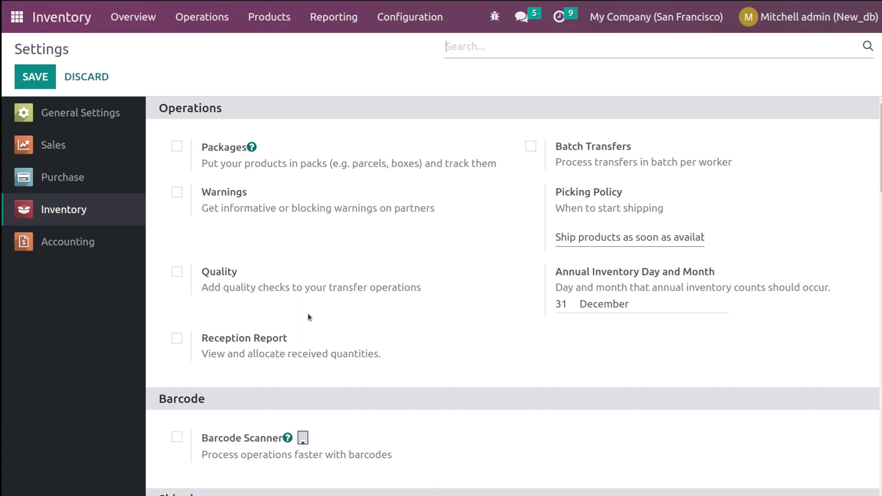
scroll(436, 257, "down", 2)
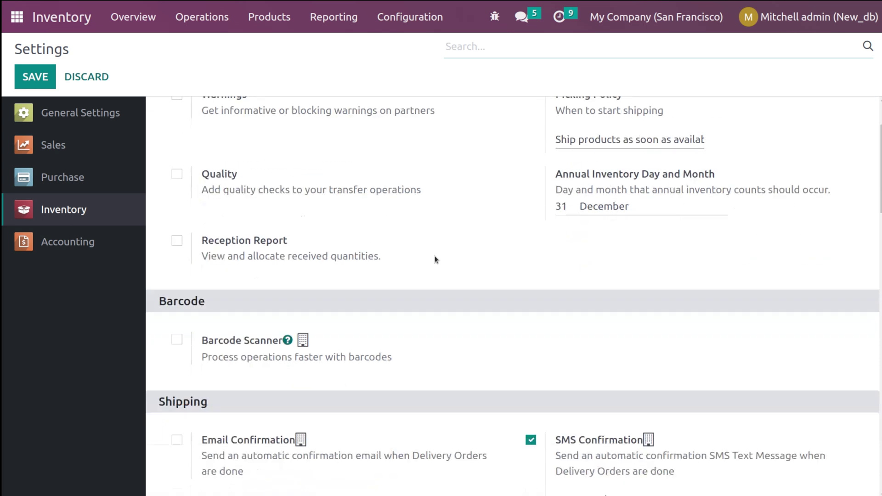
scroll(478, 351, "down", 10)
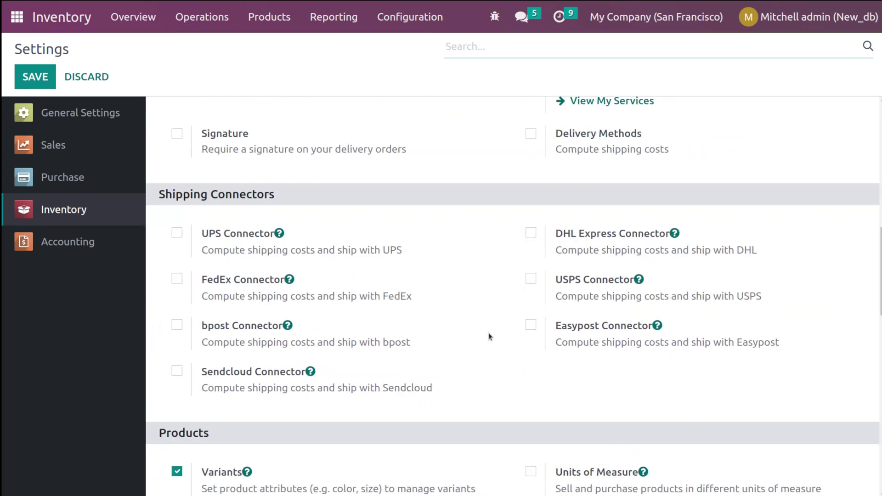
scroll(489, 335, "down", 17)
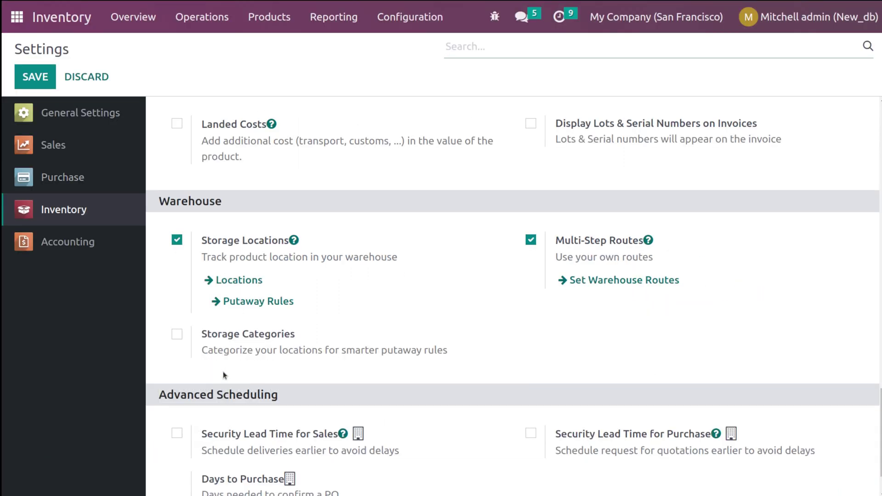
Step: Review the existing warehouse routes and the list of stock rules in the Inventory configuration
left_click(402, 23)
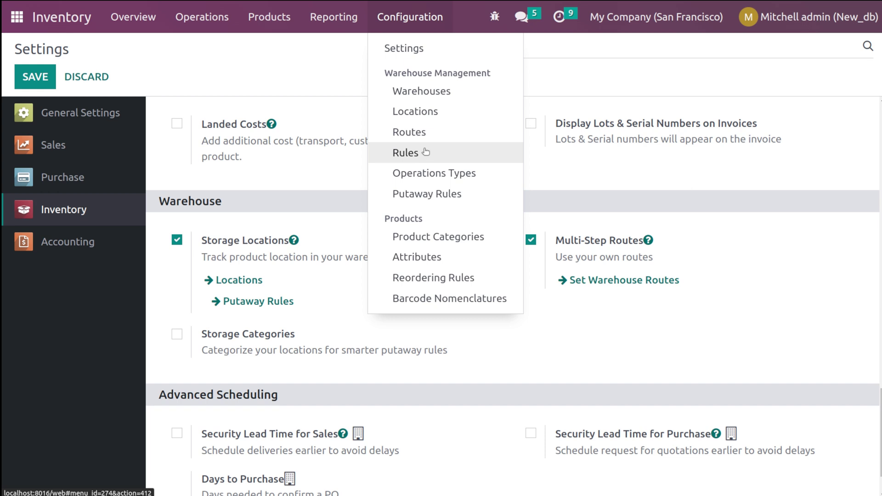
left_click(401, 105)
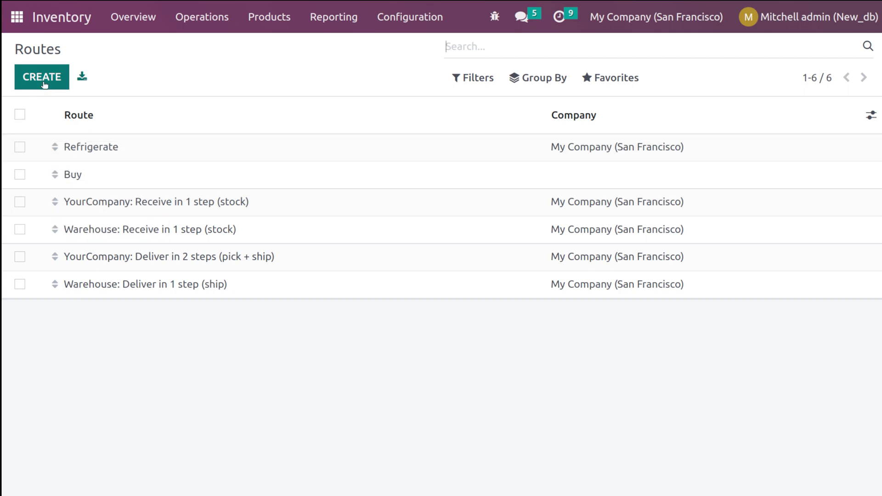
left_click(394, 28)
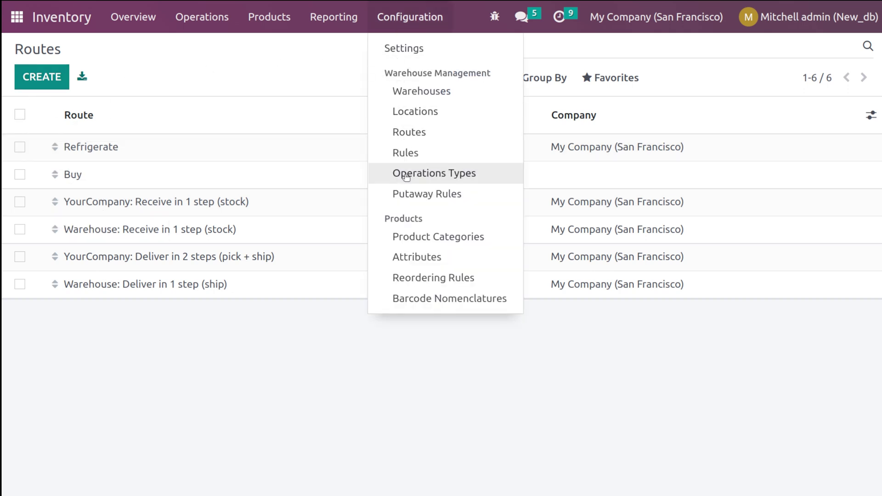
left_click(408, 159)
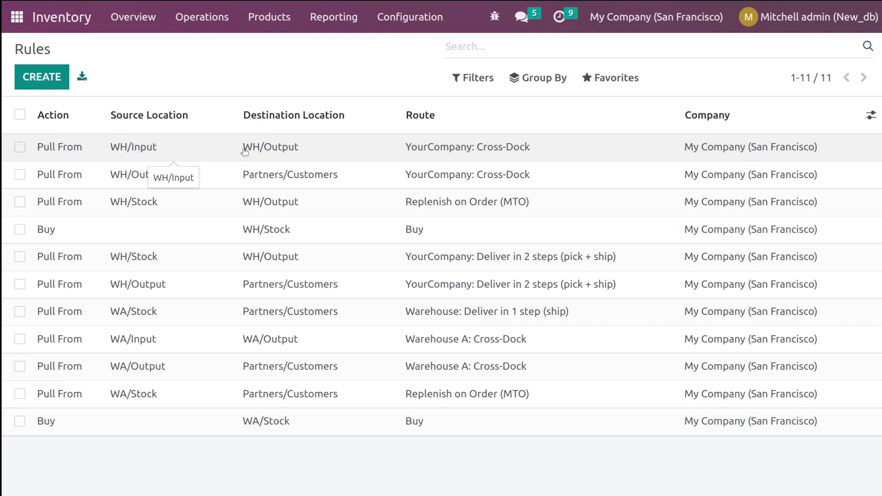
Step: Start a new warehouse record from the Warehouses list and replace its default name with "Warehouse A"
left_click(437, 19)
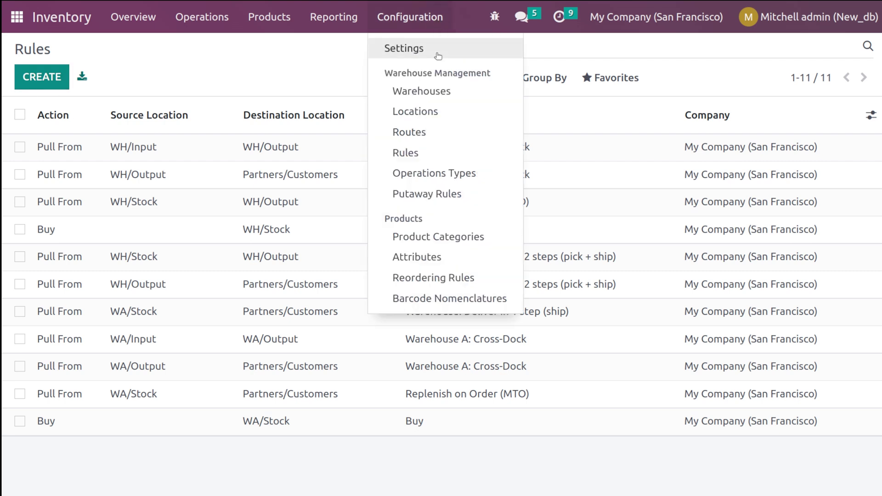
left_click(441, 96)
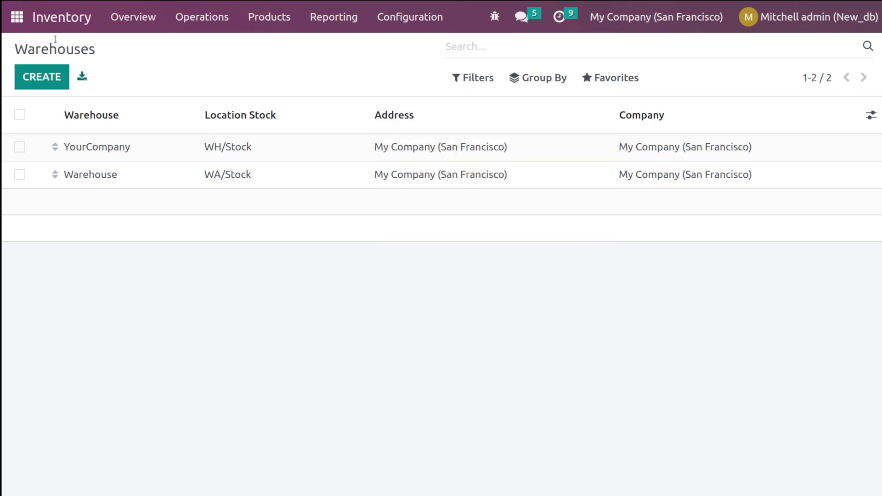
left_click(58, 78)
left_click_drag(497, 166, 25, 168)
key("BackSpace")
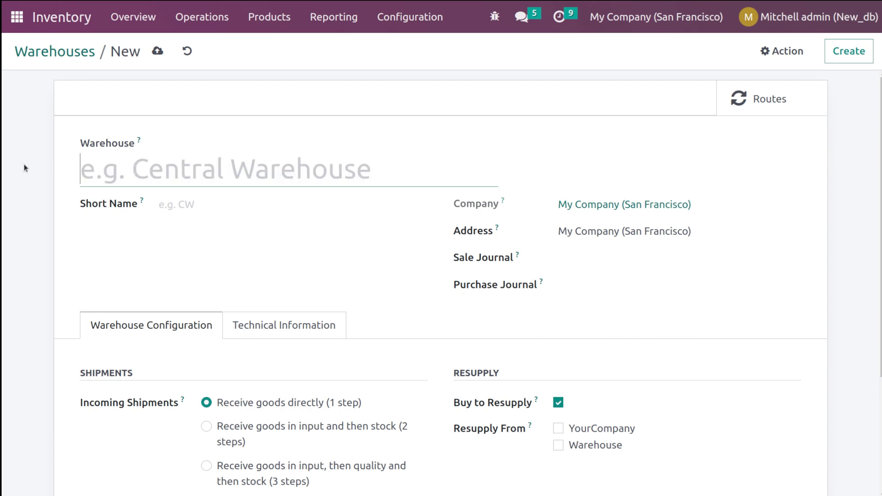
type("Wareh")
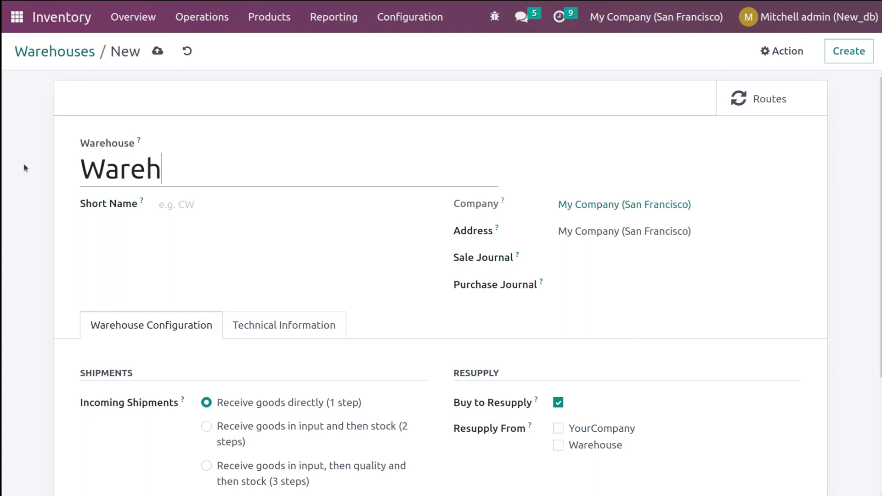
type("ouse A")
Step: Give Warehouse A the short name WHA and save the record with its default shipment steps
left_click(226, 203)
type("WA")
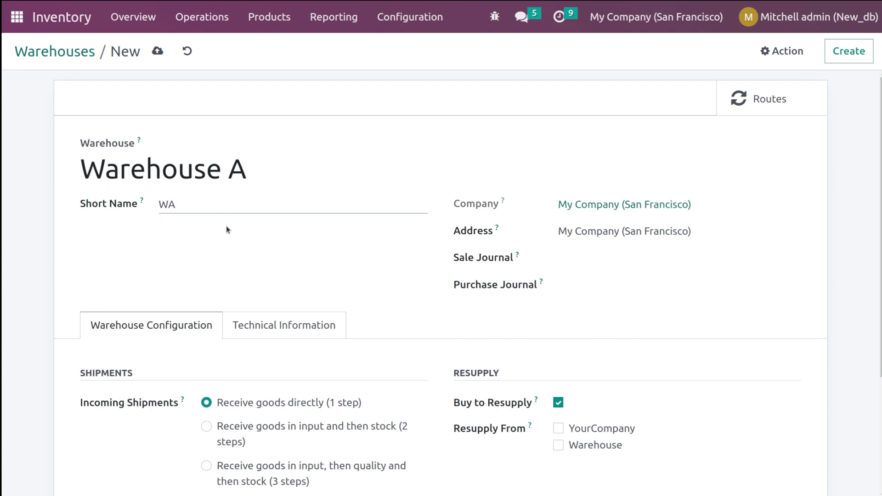
left_click(168, 204)
type("H")
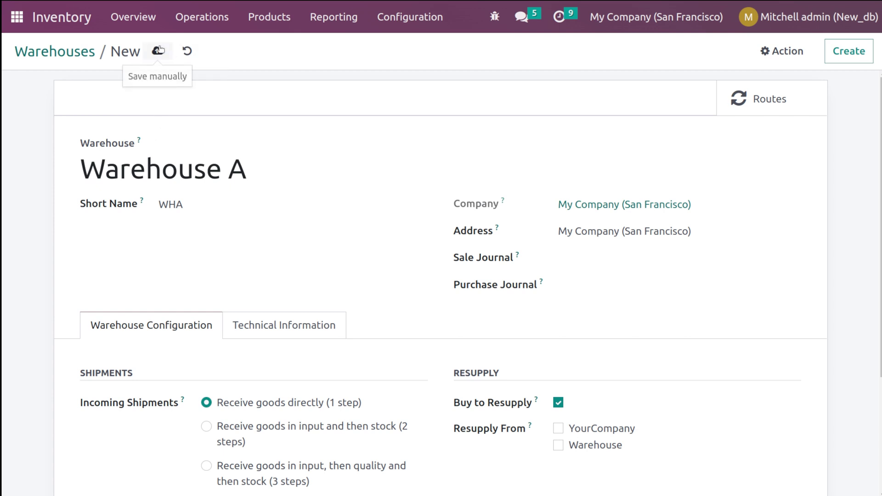
scroll(389, 258, "down", 2)
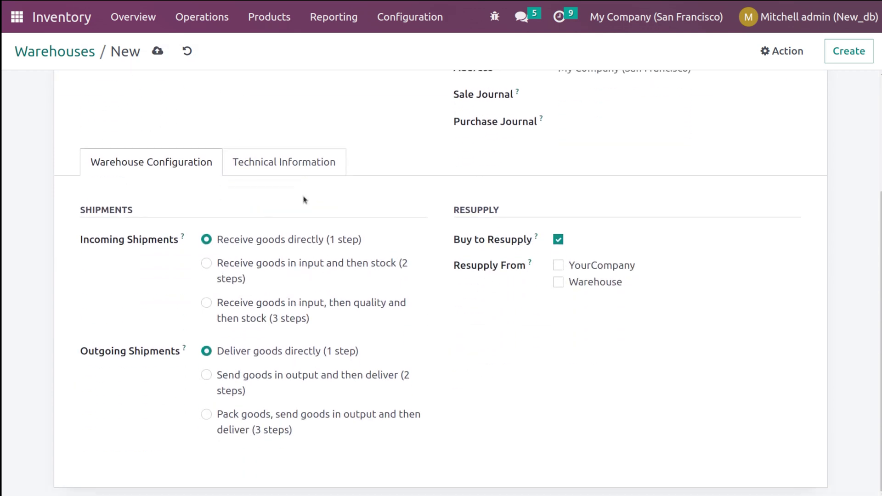
left_click(158, 51)
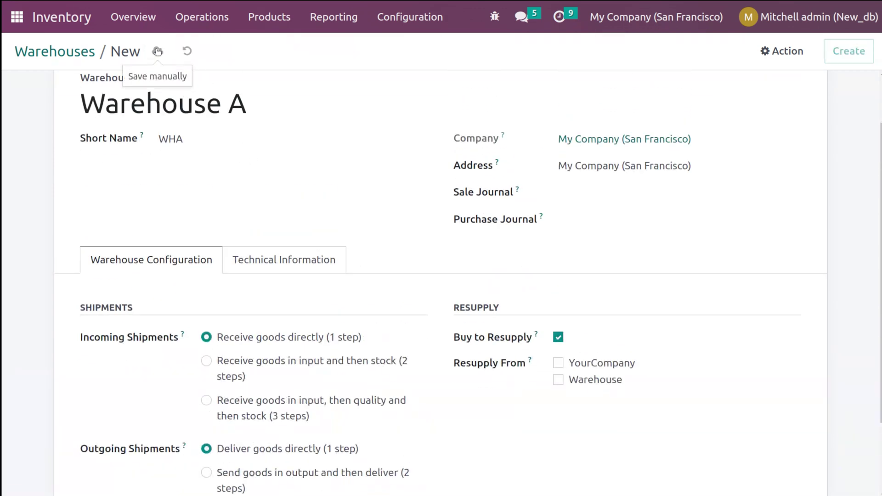
Step: Start another new warehouse record and replace its default name with "Warehouse B"
key("alt+c")
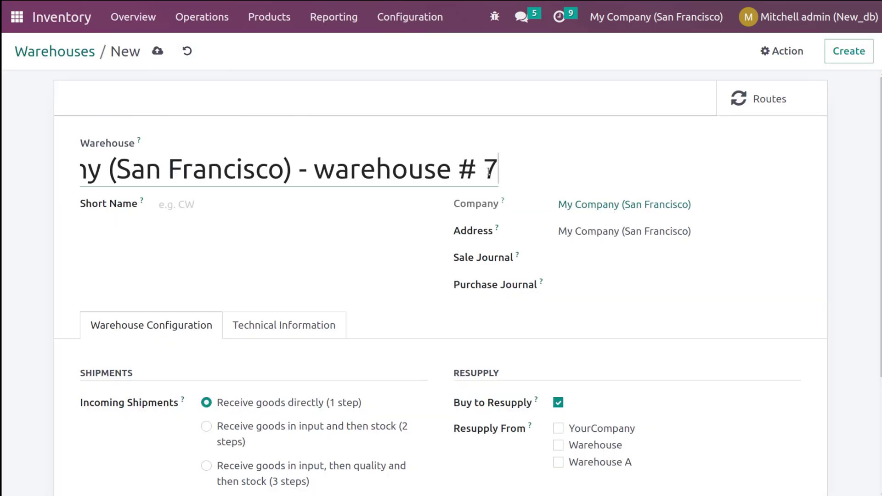
left_click_drag(489, 172, 2, 165)
key("BackSpace")
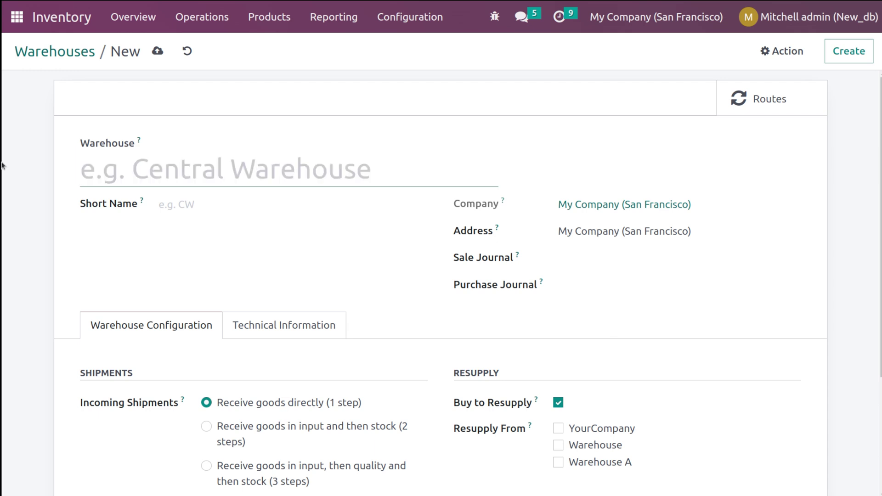
type("Warehouse B")
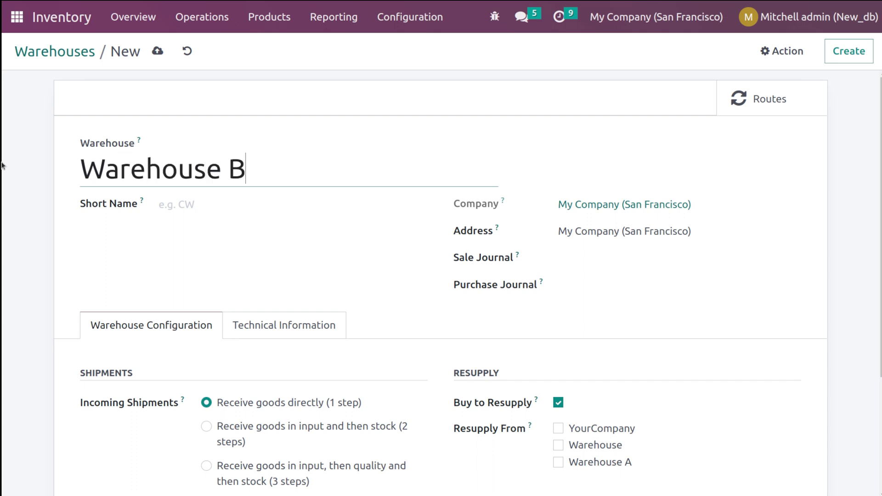
Step: Give Warehouse B the short name WHB and save the record with its default shipment and resupply settings
left_click(211, 205)
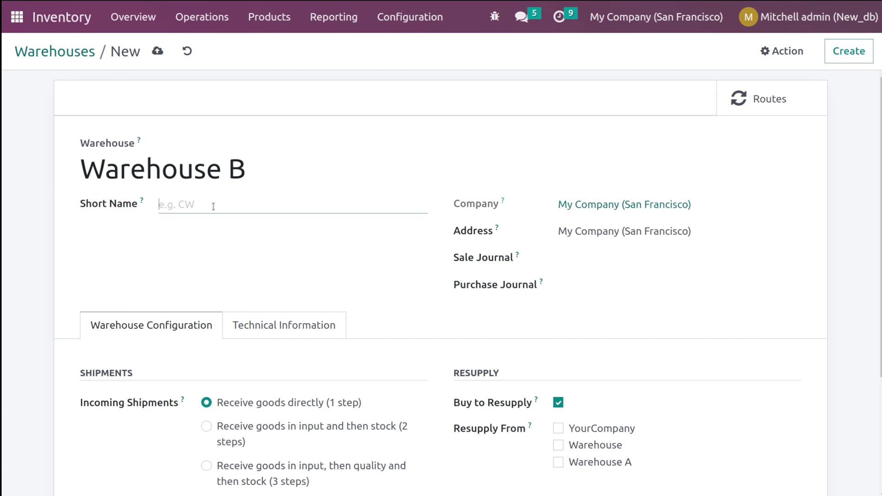
type("W")
key("BackSpace")
type("W")
key("BackSpace")
type("WHB")
scroll(506, 377, "down", 4)
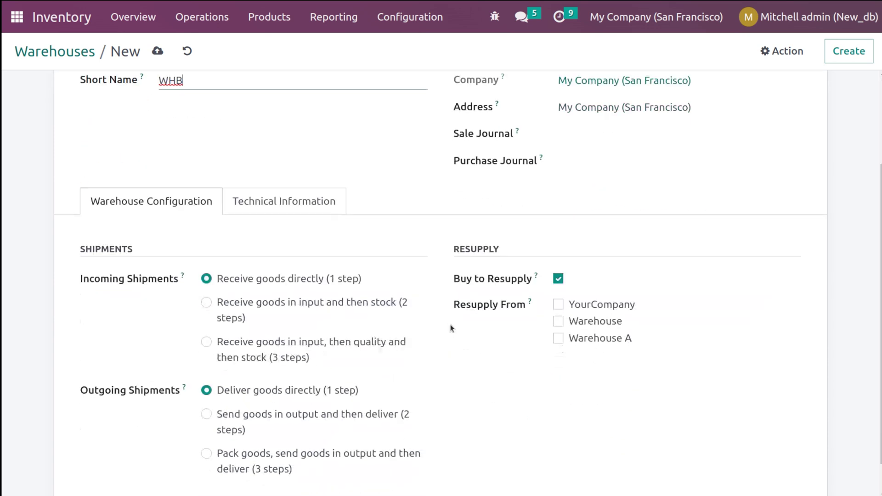
scroll(380, 459, "up", 3)
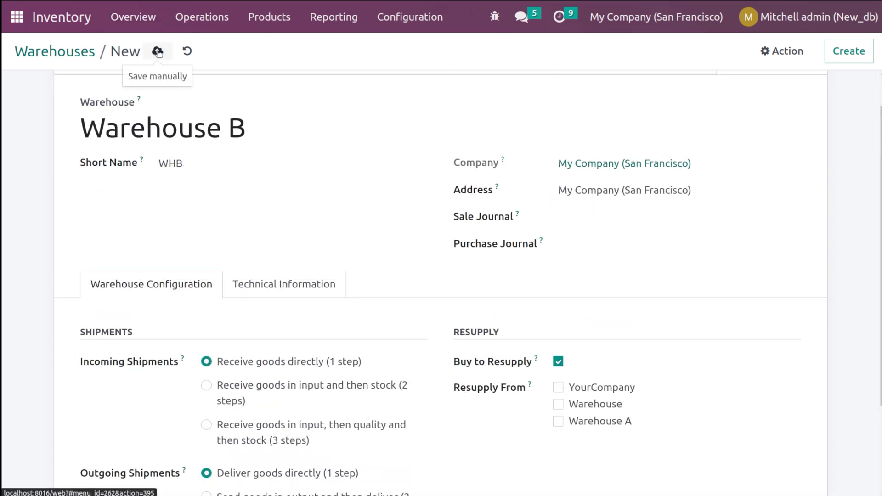
left_click(158, 51)
Step: Start a third new warehouse record and replace its default name with "Warehouse C"
left_click(71, 227)
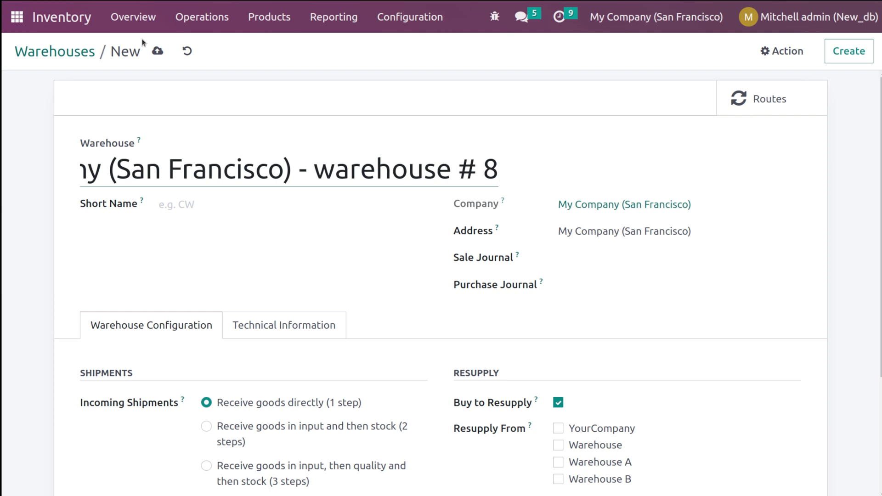
key("BackSpace")
key("BackSpace")
key("BackSpace")
key("BackSpace")
key("BackSpace")
key("BackSpace")
key("BackSpace")
key("BackSpace")
key("BackSpace")
key("BackSpace")
key("BackSpace")
key("BackSpace")
key("BackSpace")
key("BackSpace")
key("BackSpace")
key("BackSpace")
key("BackSpace")
key("BackSpace")
key("BackSpace")
key("BackSpace")
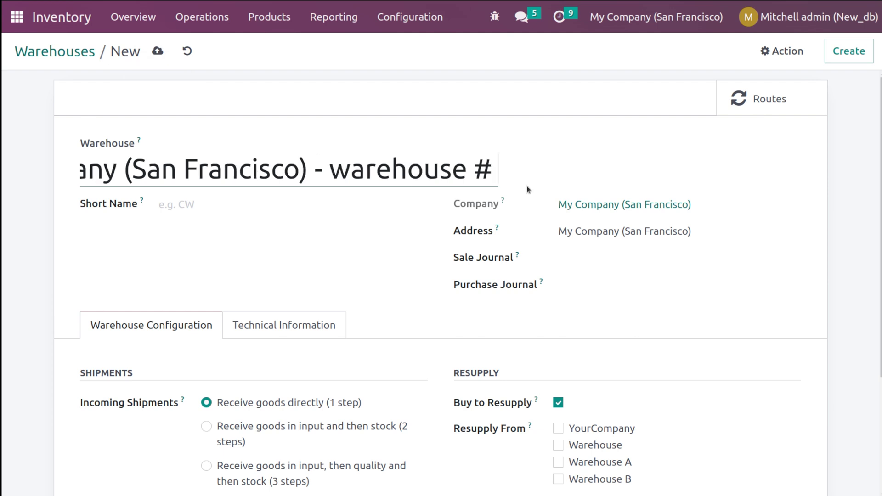
key("BackSpace")
key("BackSpace")
key("BackSpace")
key("BackSpace")
key("BackSpace")
key("BackSpace")
key("BackSpace")
key("BackSpace")
key("BackSpace")
key("BackSpace")
key("BackSpace")
key("BackSpace")
key("BackSpace")
key("BackSpace")
key("BackSpace")
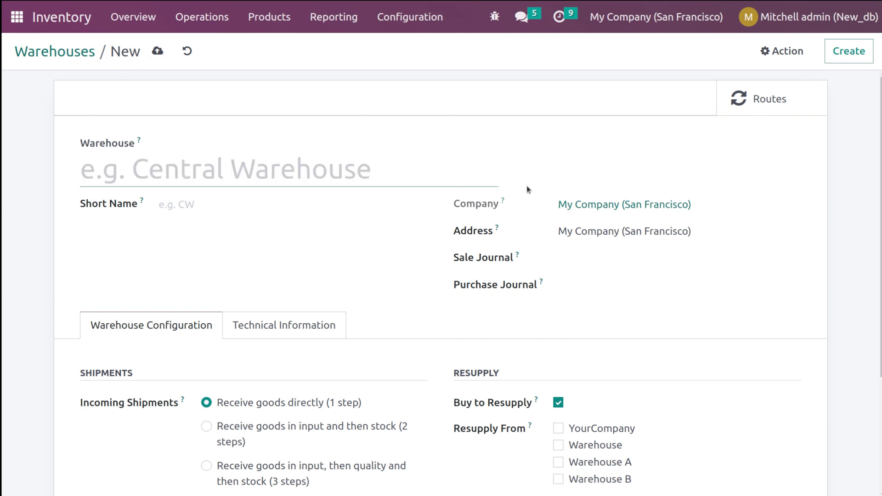
type("Wareh")
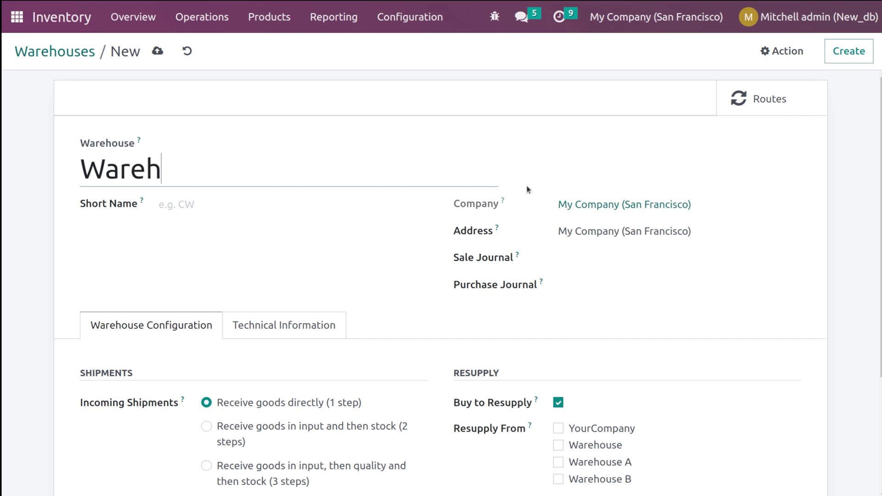
type("ouse C")
Step: Give Warehouse C the short name WHC, save the record and return to the Warehouses list
left_click(287, 202)
type("WHc")
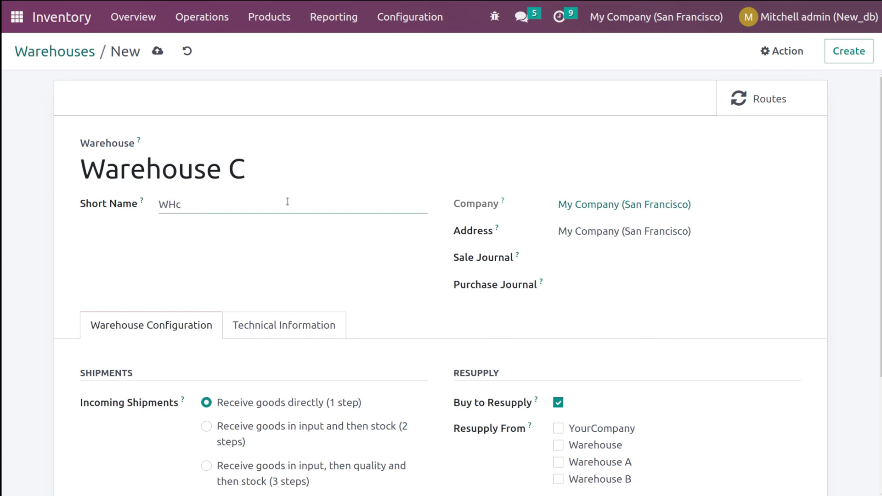
key("BackSpace")
type("C")
left_click(157, 51)
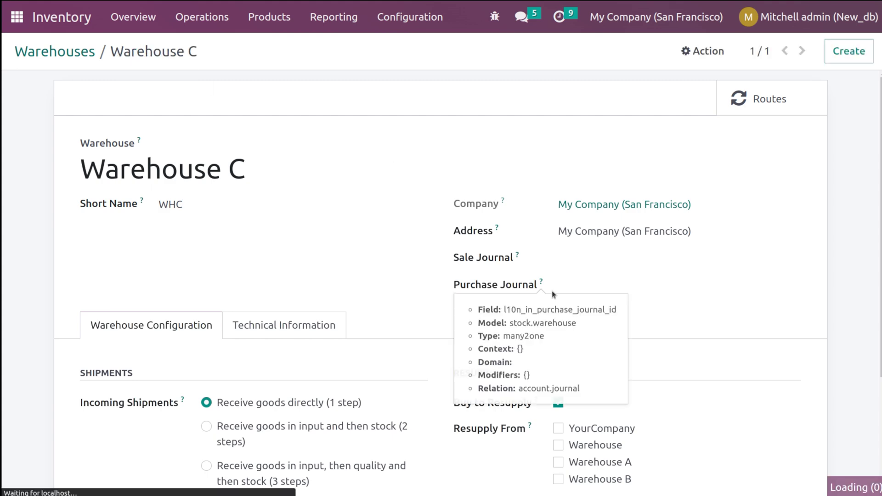
left_click(86, 54)
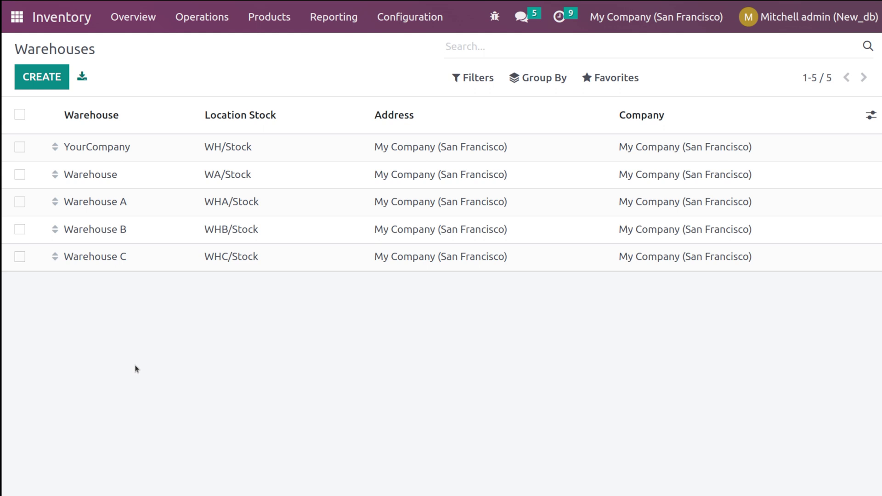
Step: Create a new inventory route named "Route for 3 WH"
left_click(409, 21)
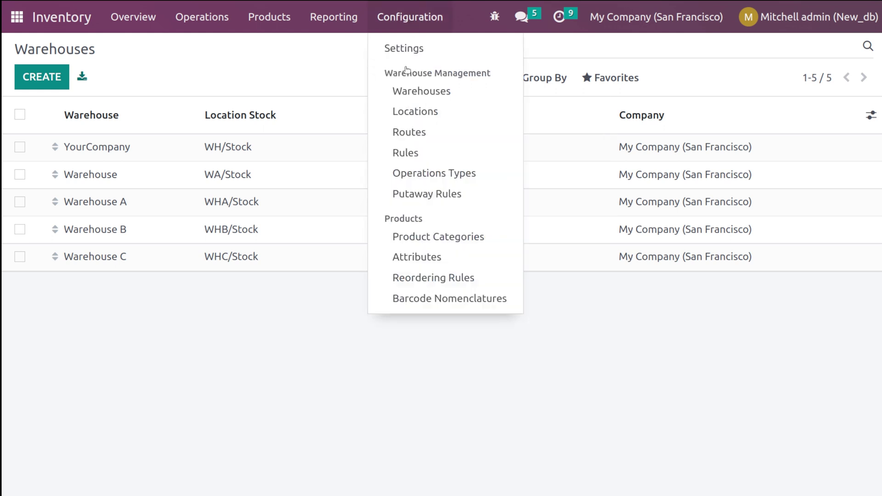
left_click(410, 131)
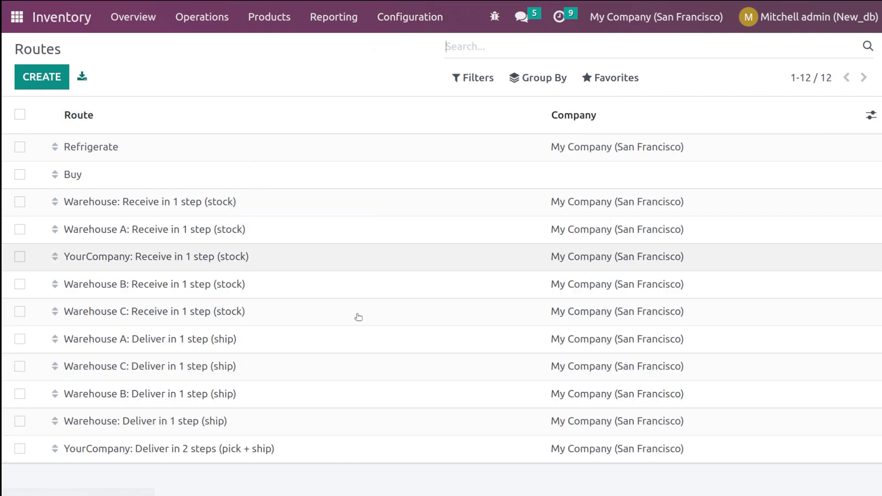
left_click(60, 83)
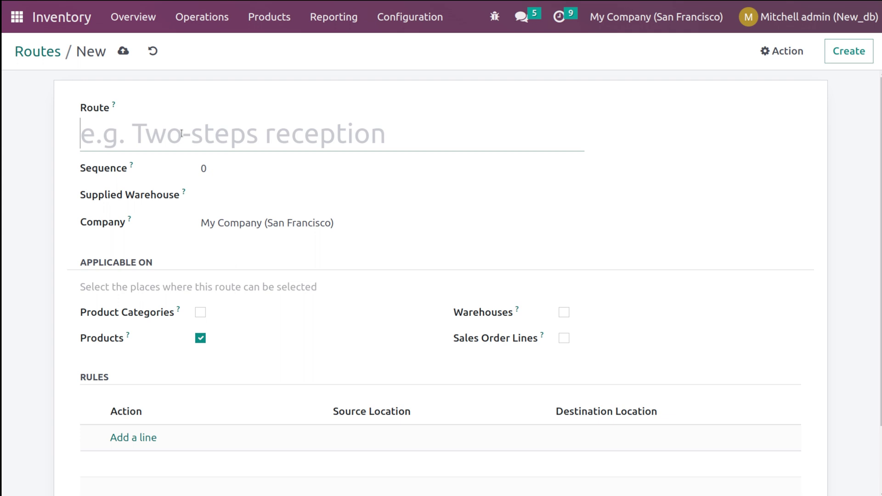
type("Route ")
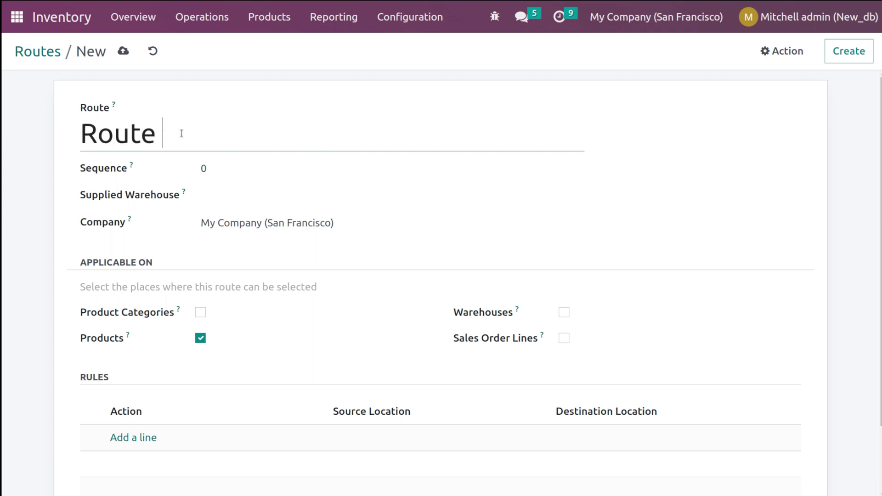
type("for 3 wh")
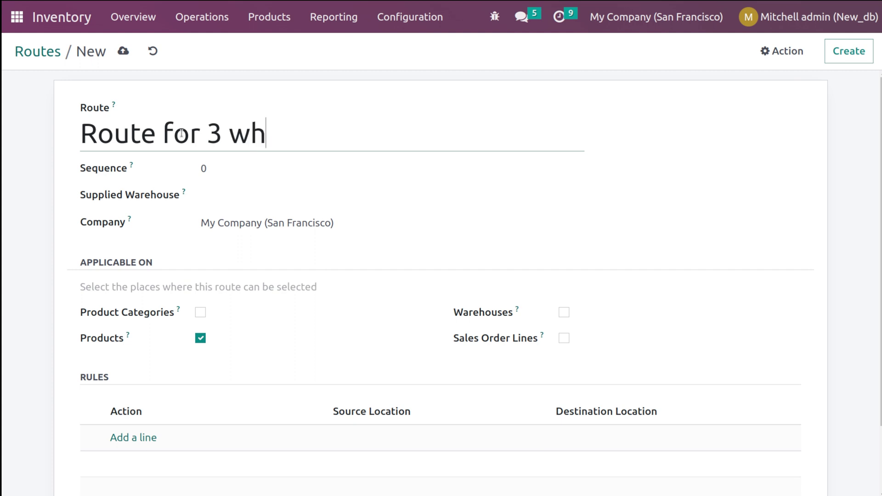
key("BackSpace")
key("BackSpace")
type("WH")
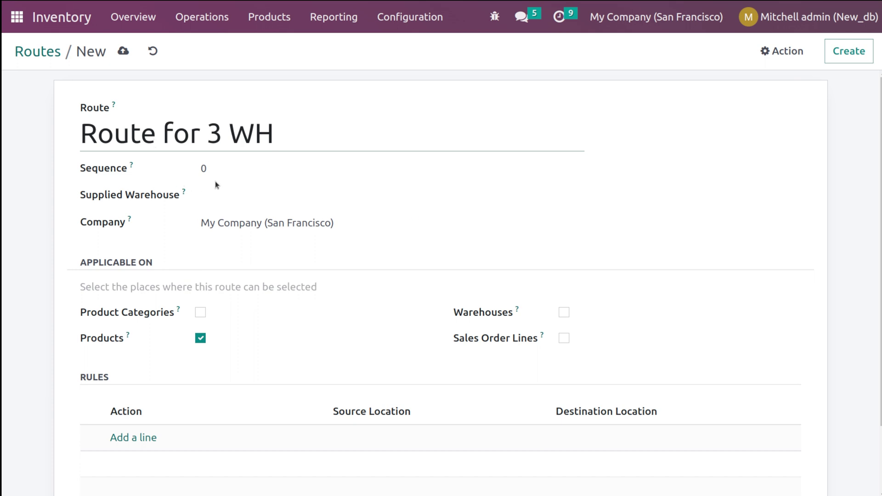
mouse_move(130, 166)
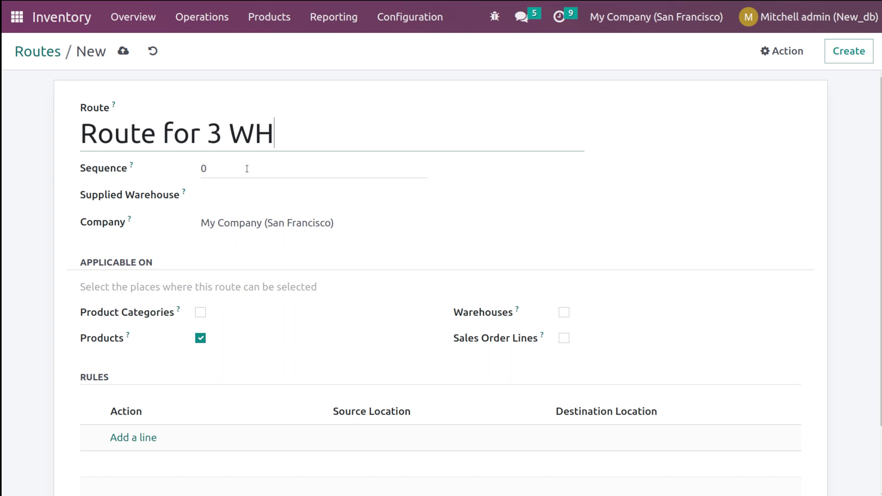
Step: Leave the supplied warehouse empty and make the route also applicable on product categories, warehouses and sales order lines
left_click(237, 191)
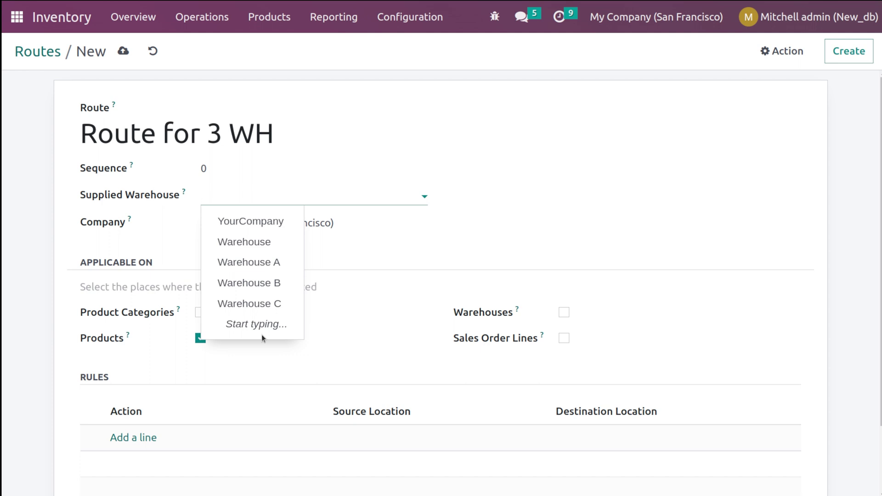
left_click(566, 241)
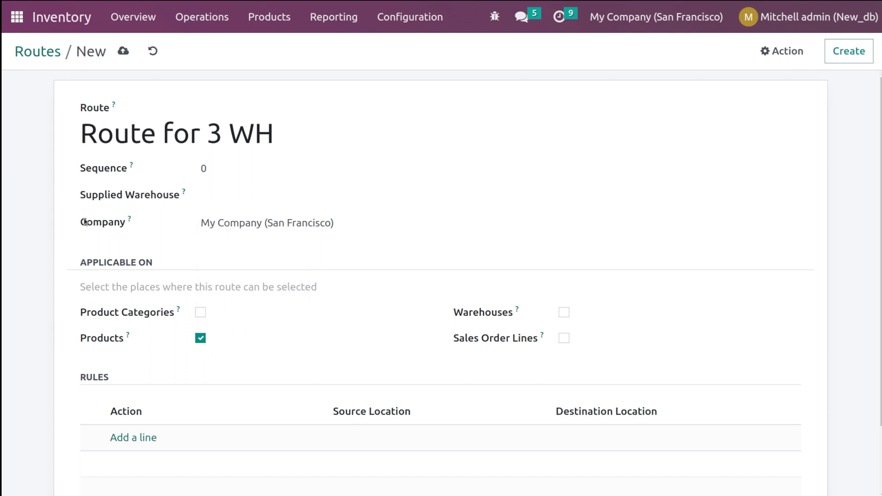
left_click(200, 312)
left_click(564, 312)
left_click(565, 340)
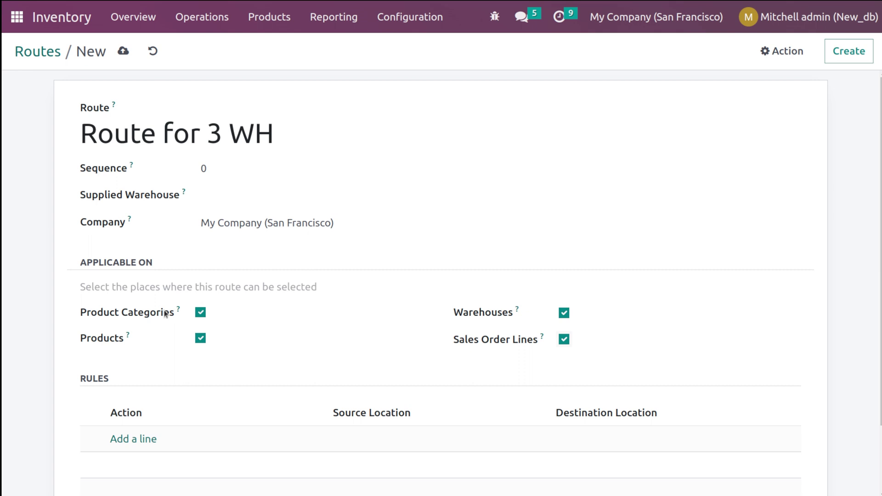
mouse_move(175, 308)
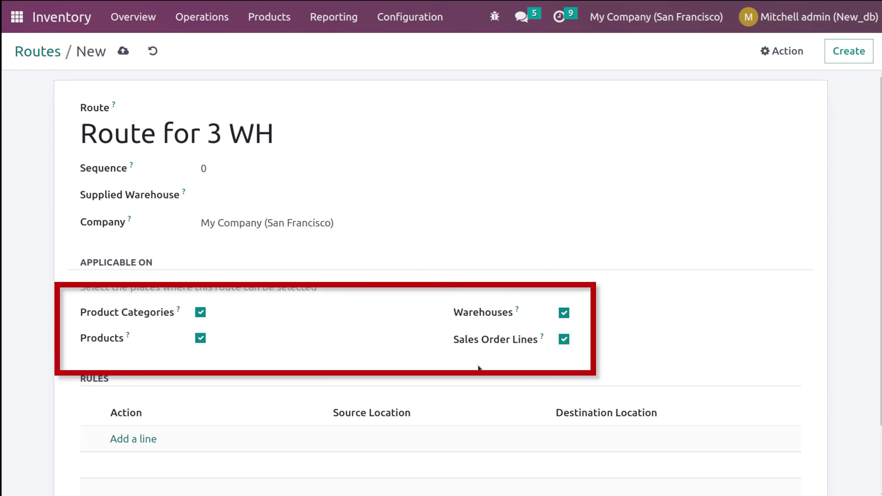
Step: Add a route rule named "Rule 1" with the action Pull From and operation type YourCompany: Delivery Orders
scroll(354, 328, "down", 2)
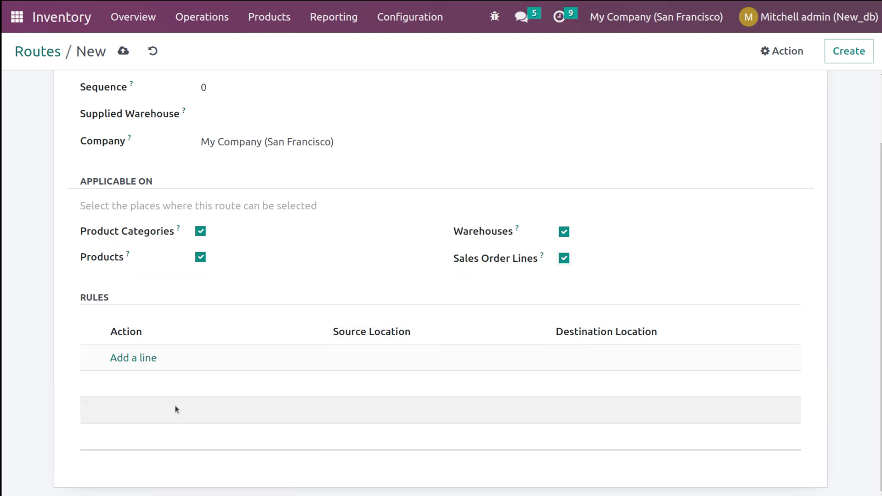
left_click(131, 358)
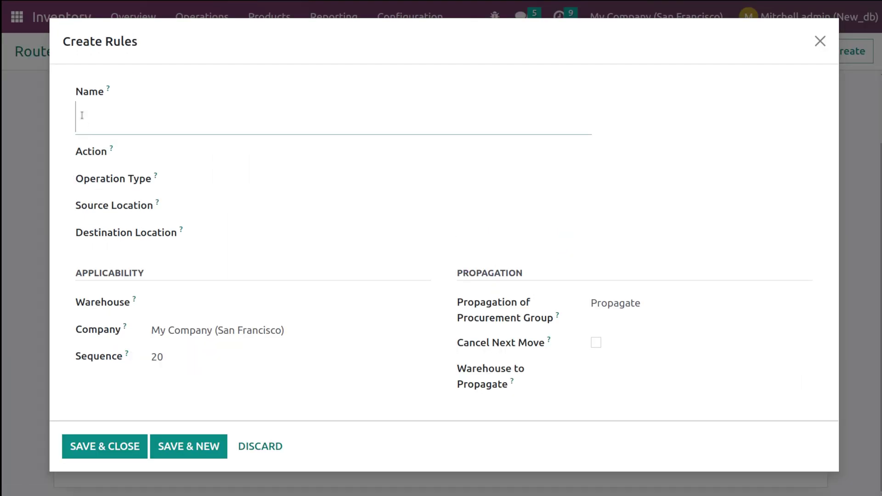
type("Rule 1")
left_click(189, 150)
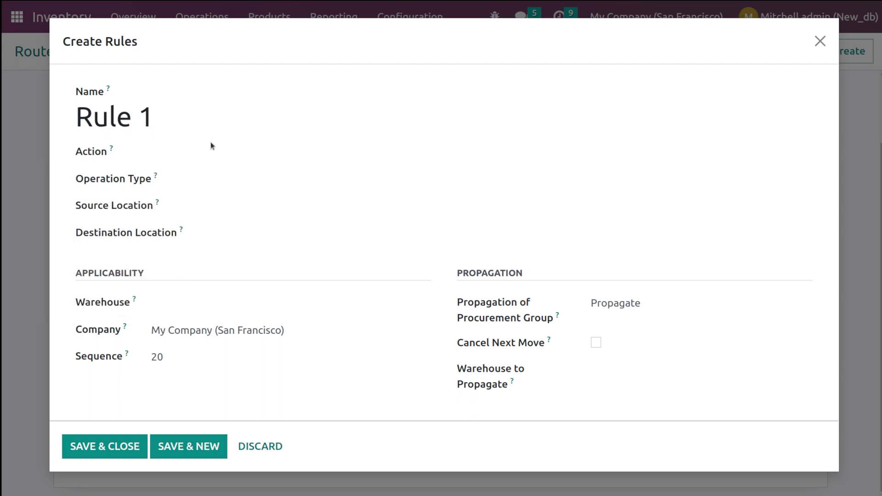
left_click(218, 152)
left_click(223, 167)
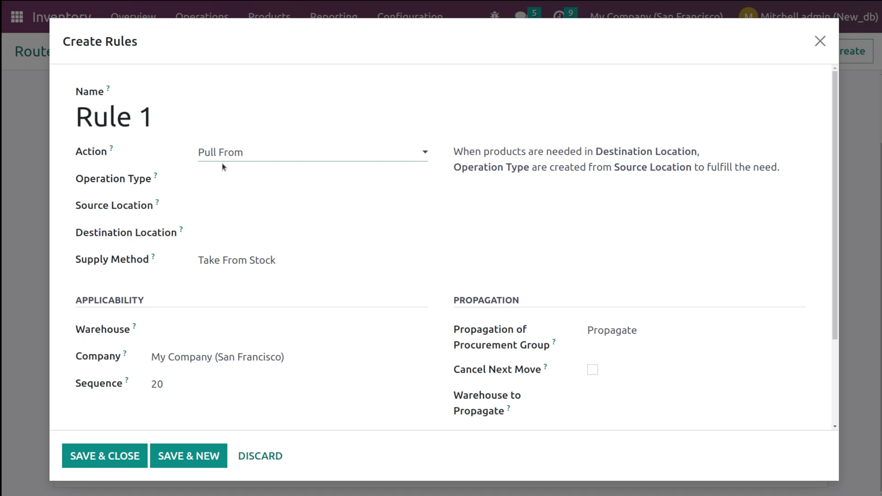
left_click(227, 178)
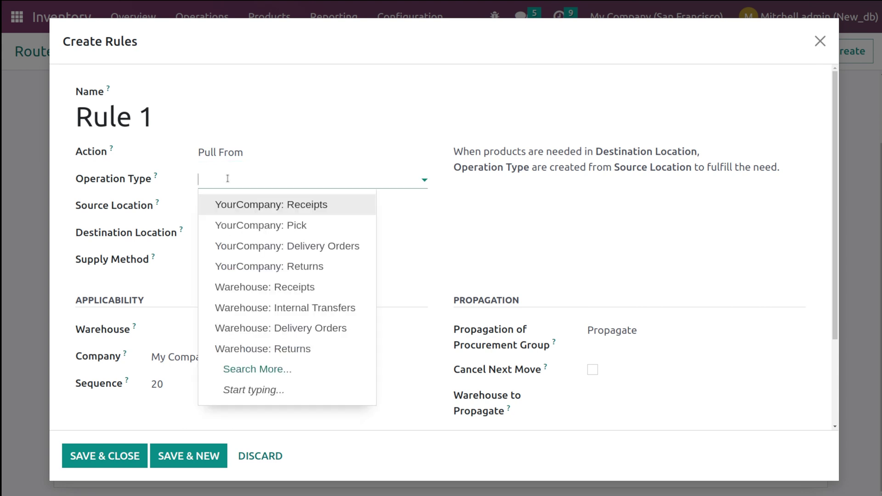
left_click(329, 247)
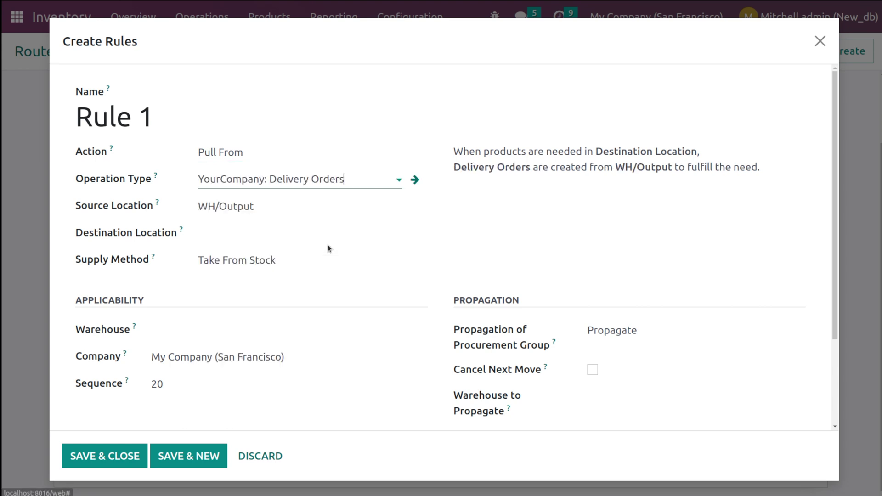
Step: Set Rule 1's source location to WHA/Stock and its destination location to Partners/Customers
left_click(296, 208)
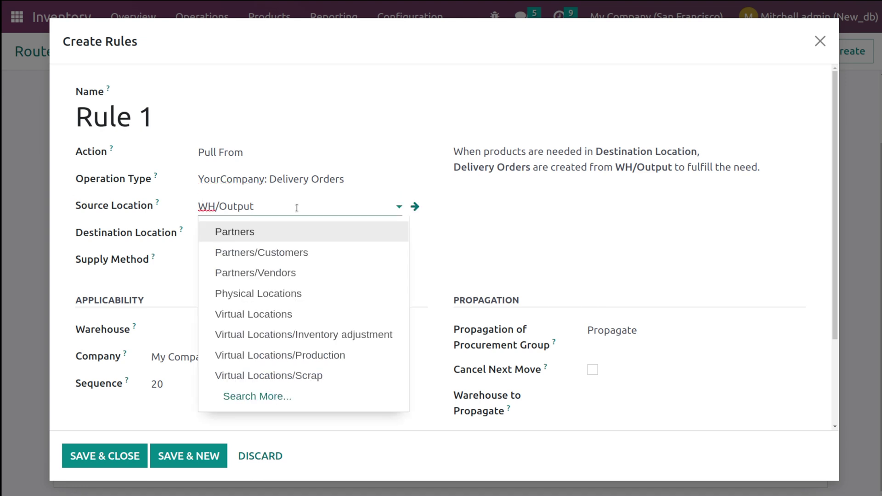
key("BackSpace")
key("BackSpace")
key("BackSpace")
key("BackSpace")
key("BackSpace")
key("BackSpace")
key("BackSpace")
key("BackSpace")
key("BackSpace")
type("WhA")
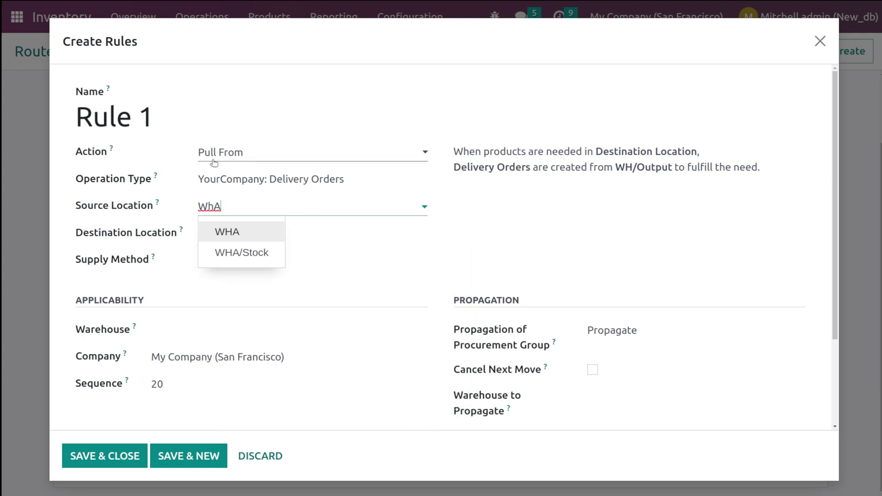
left_click(254, 253)
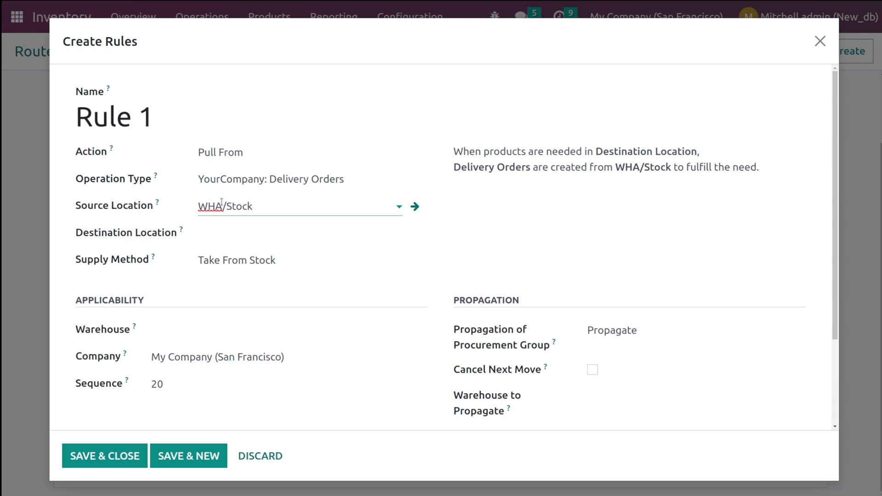
left_click(221, 232)
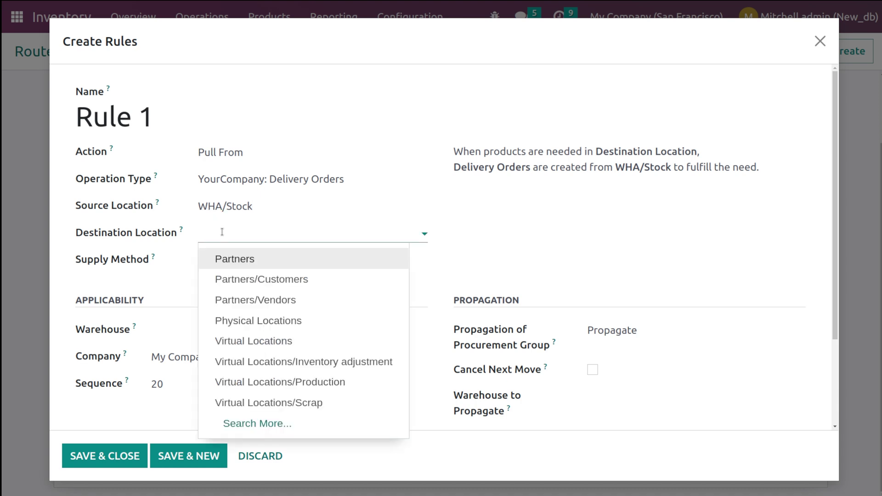
left_click(329, 279)
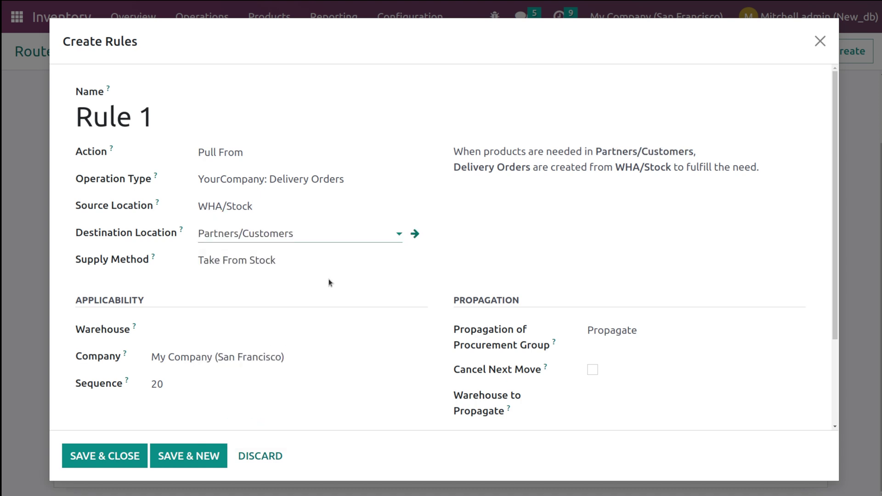
Step: Set Rule 1's supply method to "Take From Stock, if unavailable, Trigger Another Rule" and save the rule to the route
left_click(303, 270)
left_click(308, 302)
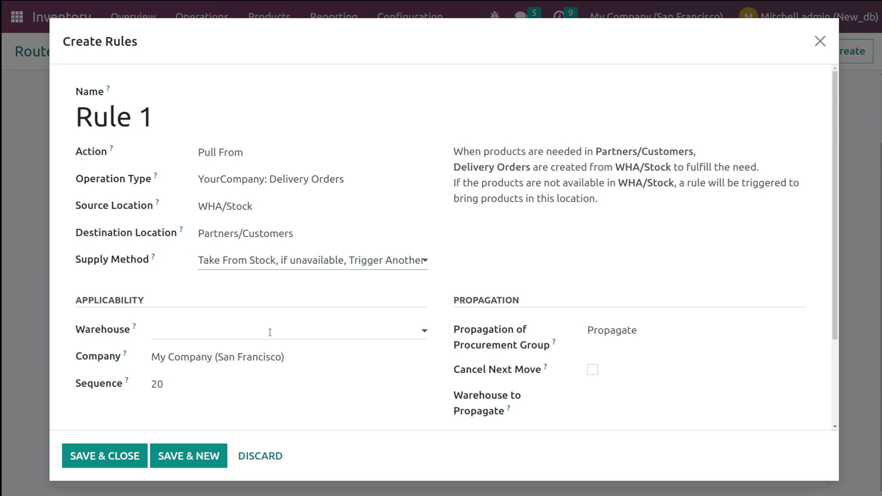
scroll(344, 290, "down", 3)
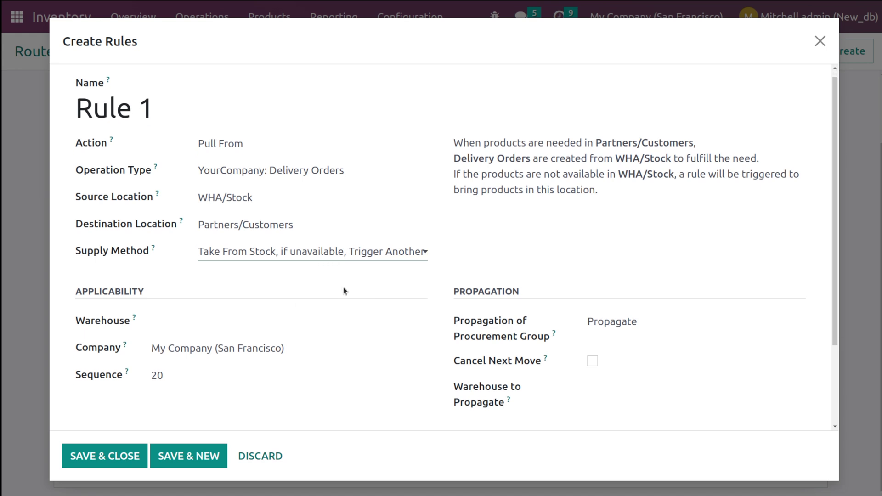
scroll(325, 305, "up", 3)
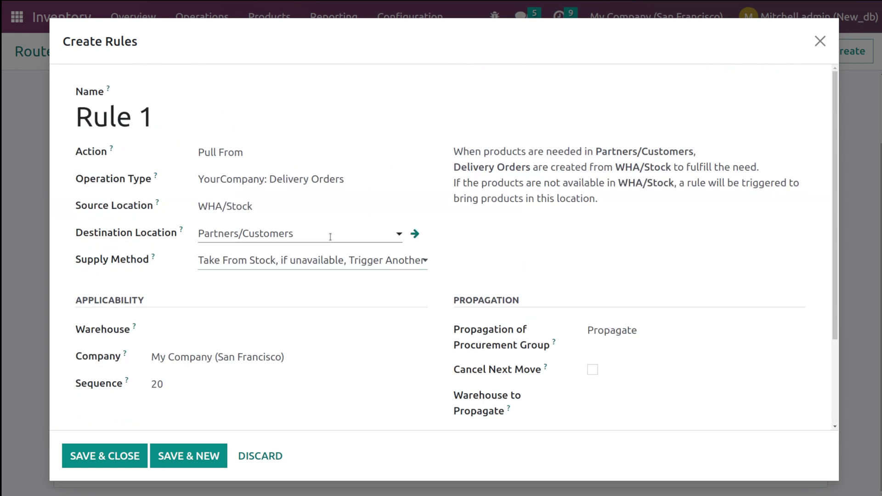
left_click(86, 457)
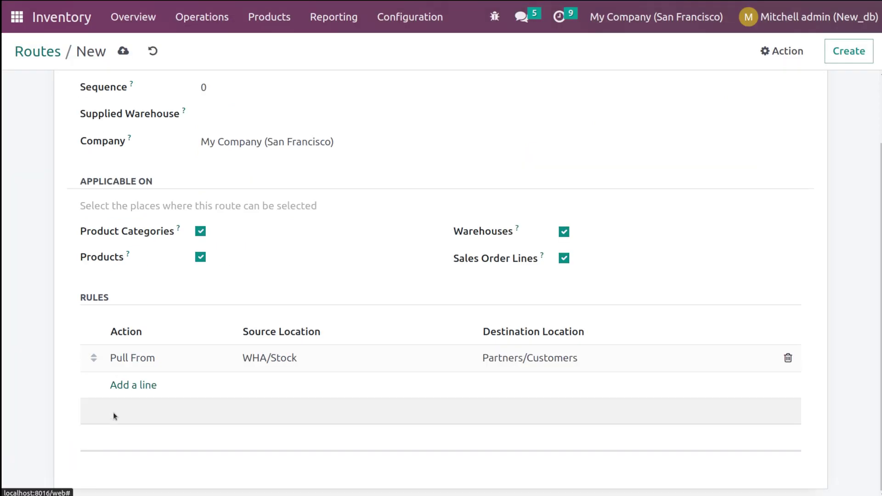
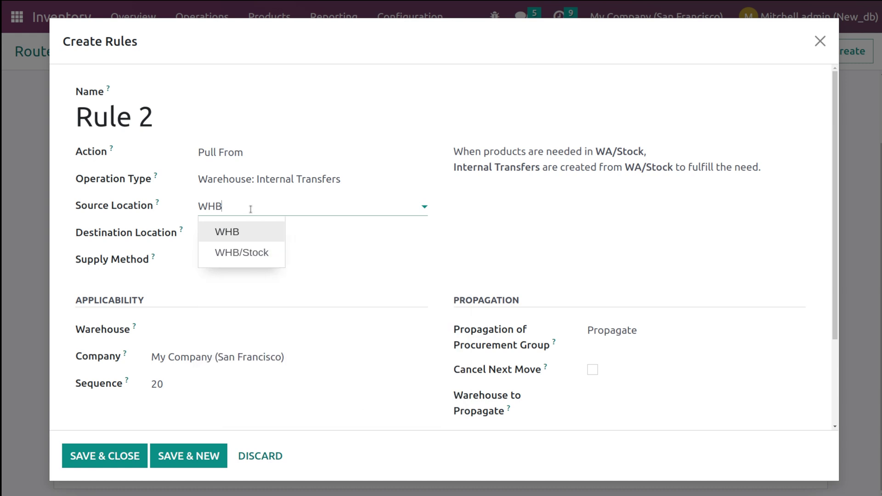
Step: Set Rule 2's source location to WHB/Stock and supply method to "Take From Stock, if unavailable, Trigger Another Rule", and save the rule
left_click(256, 253)
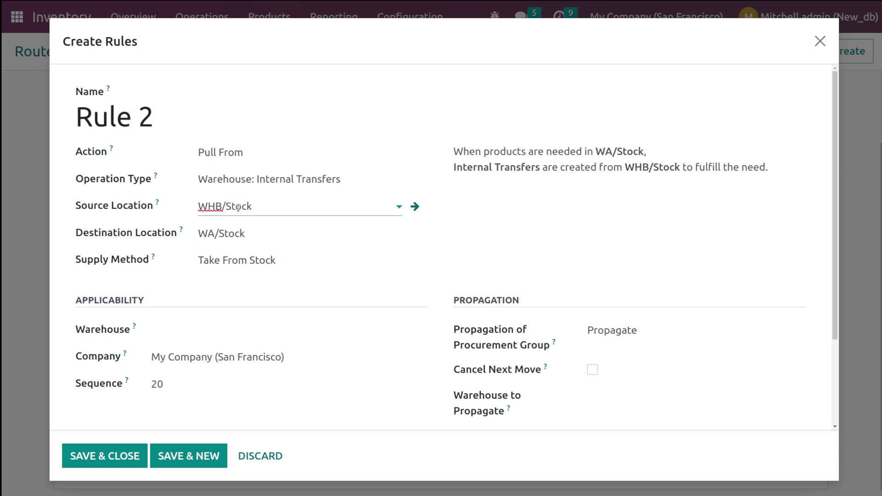
left_click(257, 235)
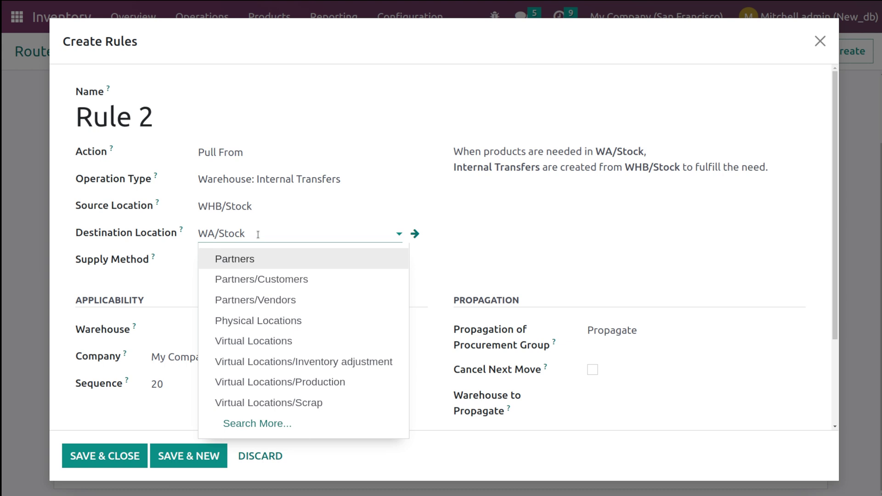
left_click(569, 268)
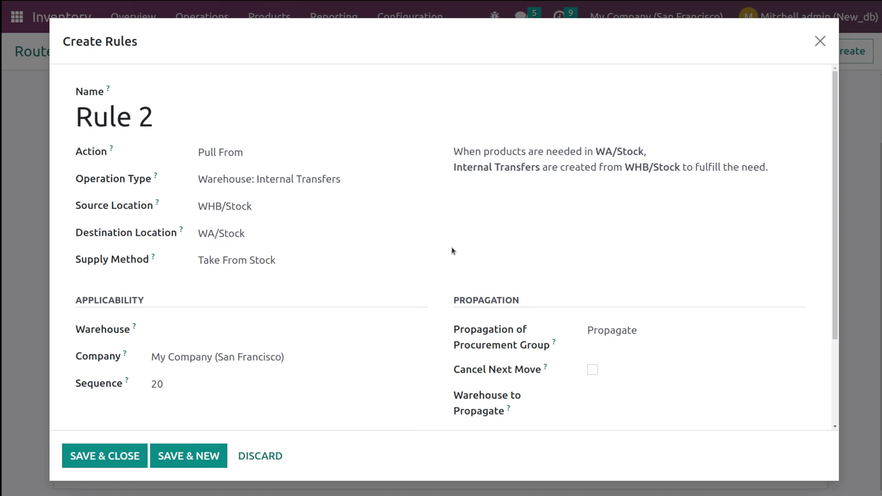
left_click(230, 263)
left_click(285, 302)
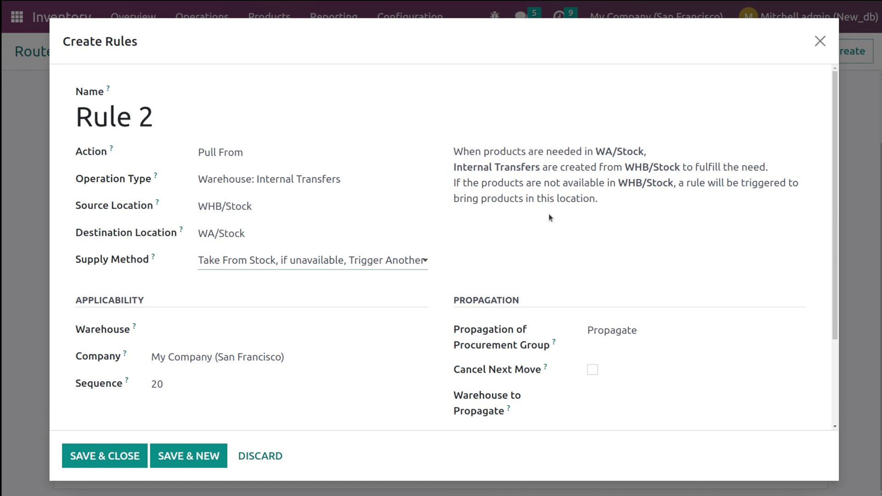
left_click(113, 456)
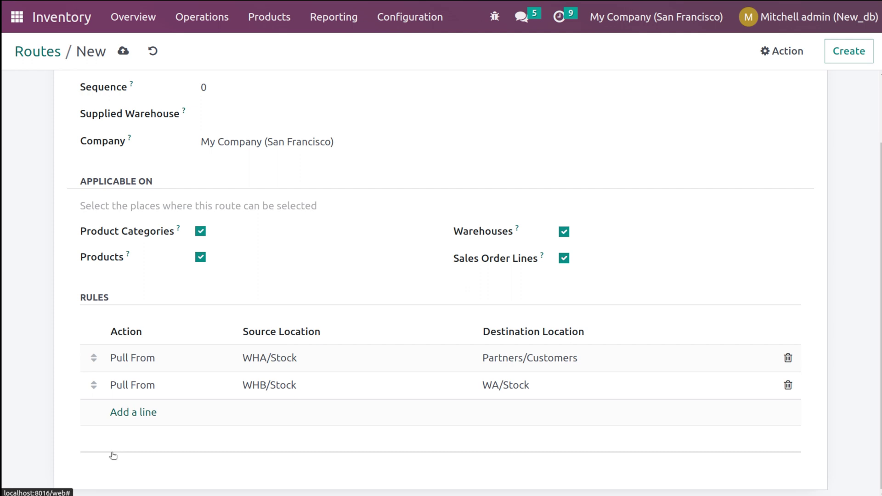
Step: Add a route rule named "Rule 3" with the action Pull From and operation type Warehouse: Internal Transfers
left_click(155, 412)
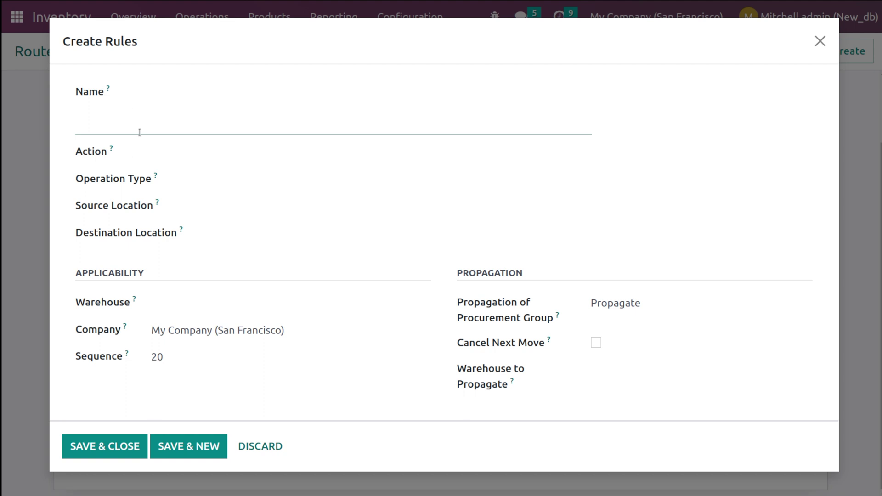
type("Rule 3")
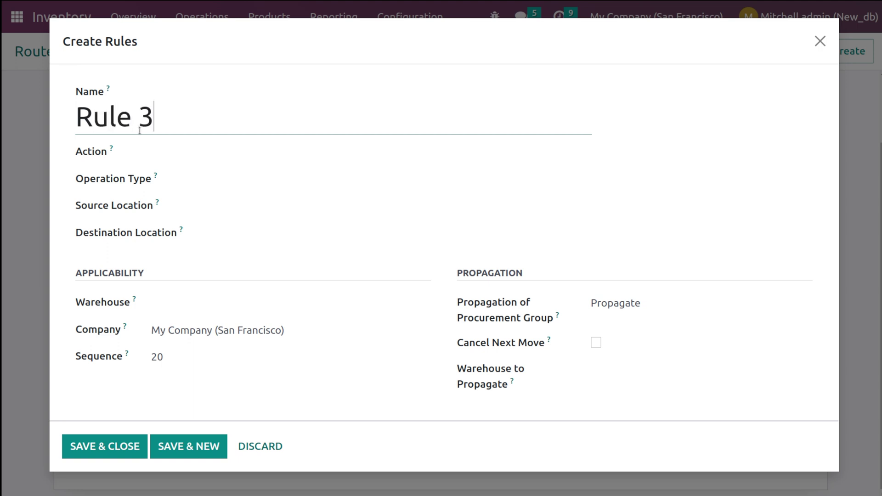
left_click(232, 160)
left_click(251, 169)
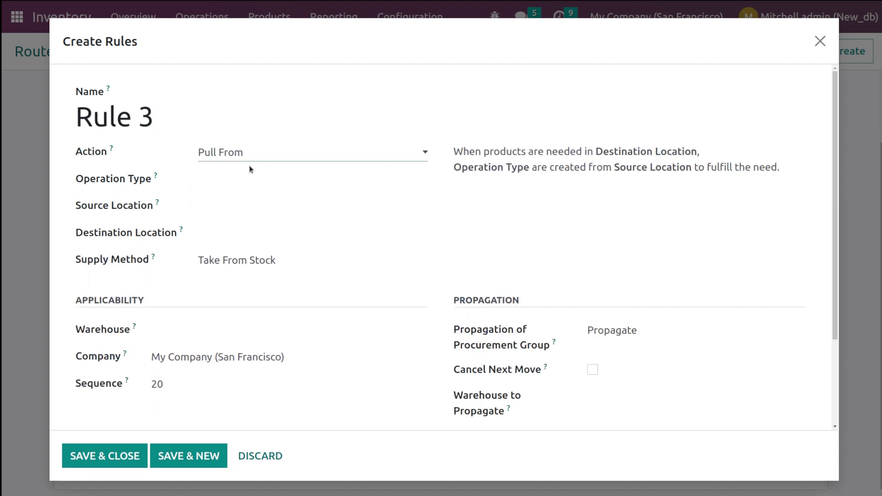
left_click(252, 183)
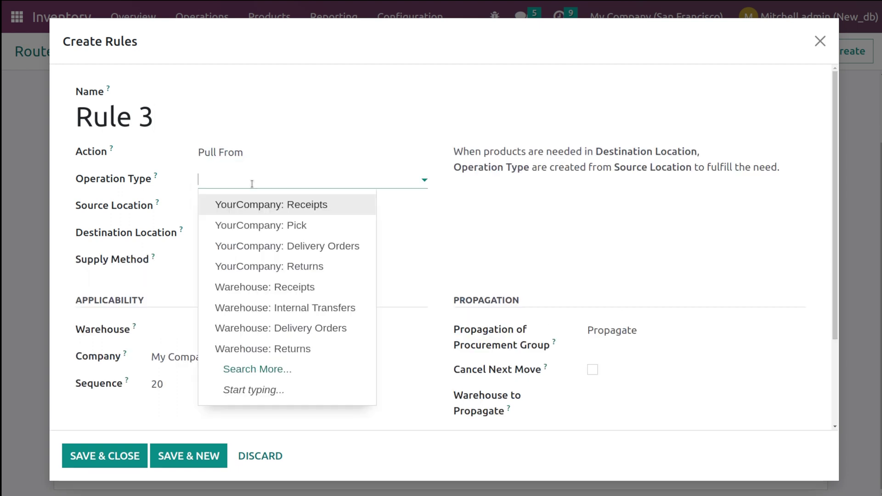
left_click(295, 314)
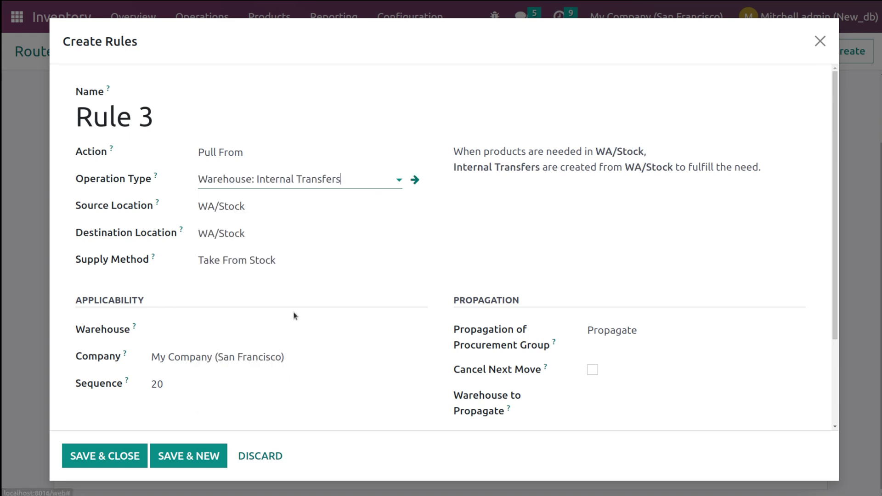
Step: Set Rule 3's source location to WHC/Stock
left_click(247, 202)
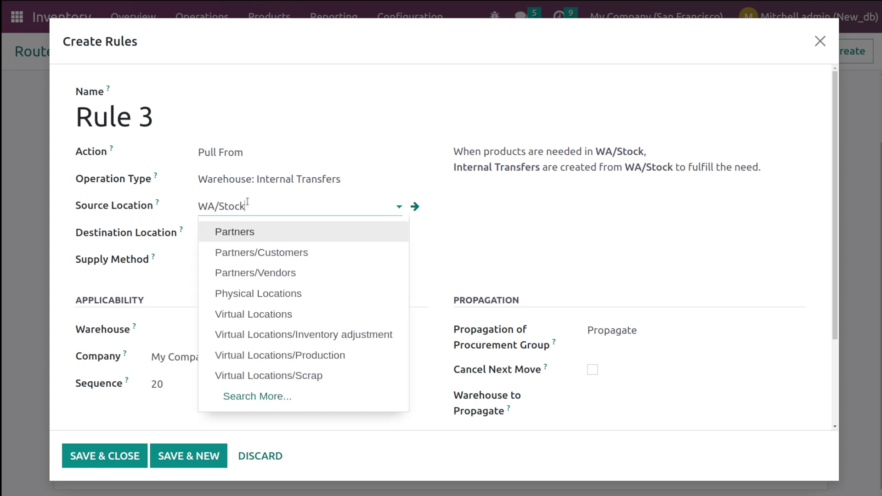
left_click(215, 206)
key("BackSpace")
type("HC")
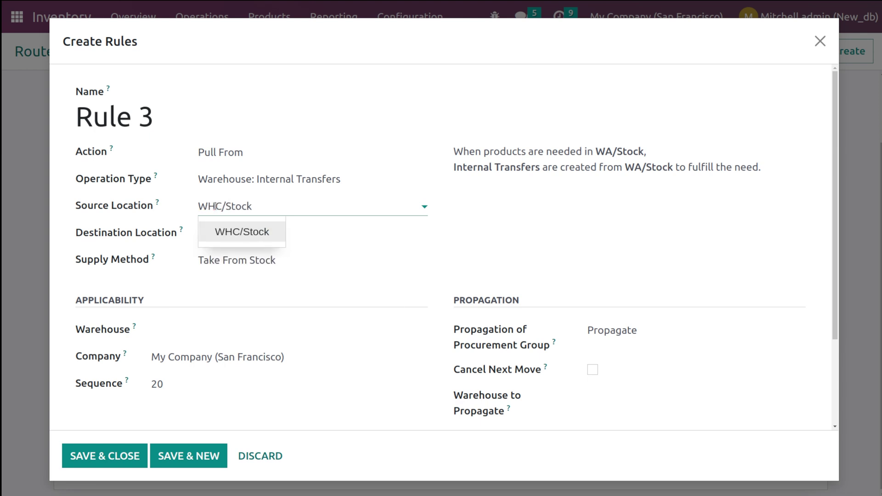
double_click(239, 232)
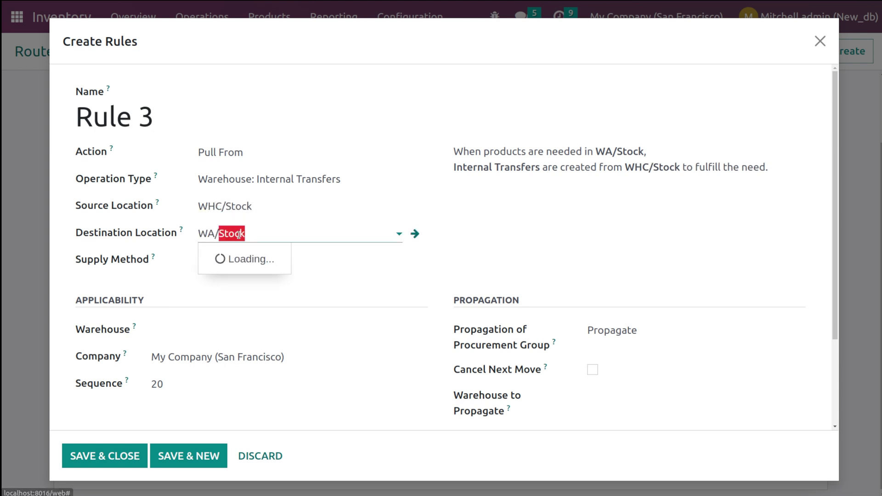
Step: Set Rule 3's destination location to WHB/Stock and save the rule to the route
left_click(213, 234)
key("BackSpace")
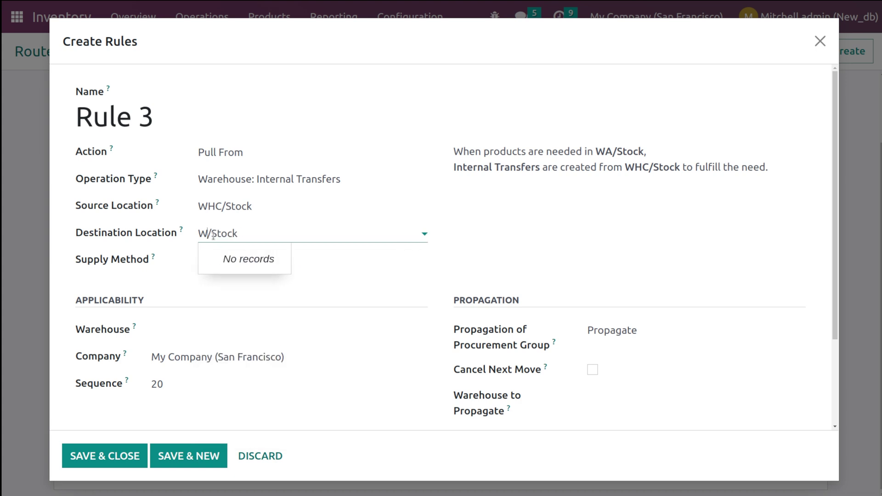
type("Hb")
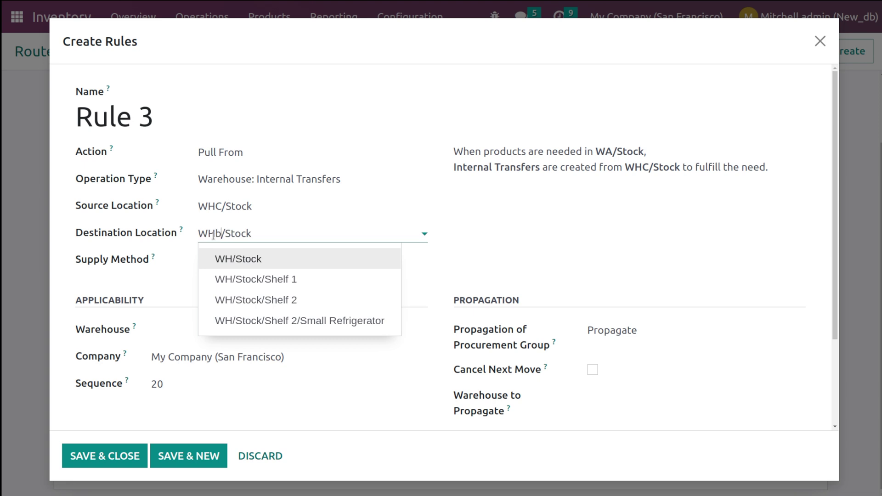
key("BackSpace")
type("B")
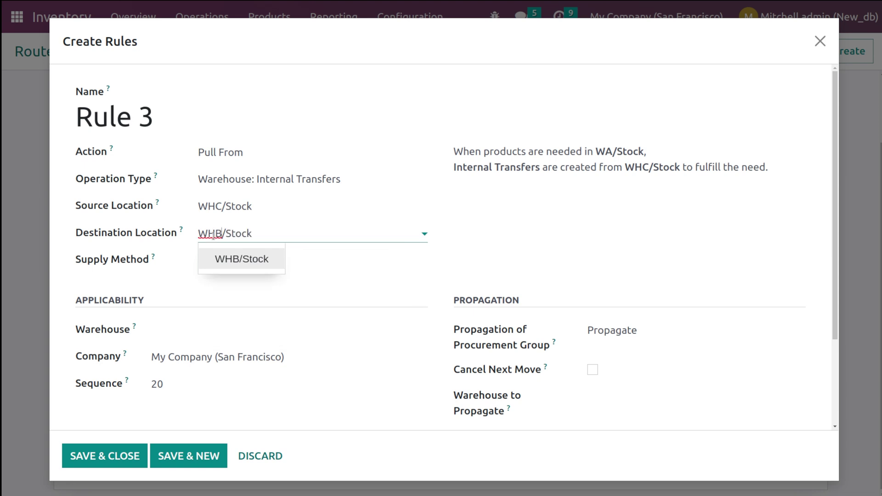
left_click(265, 267)
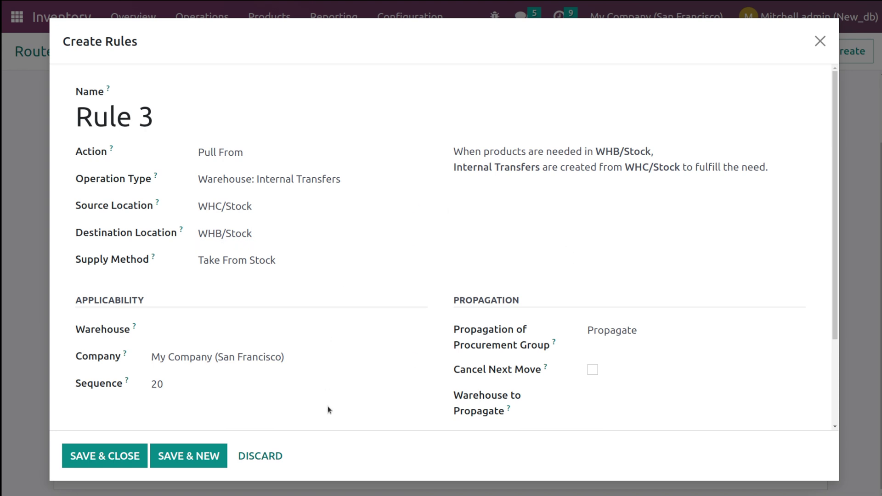
mouse_move(98, 260)
left_click(122, 457)
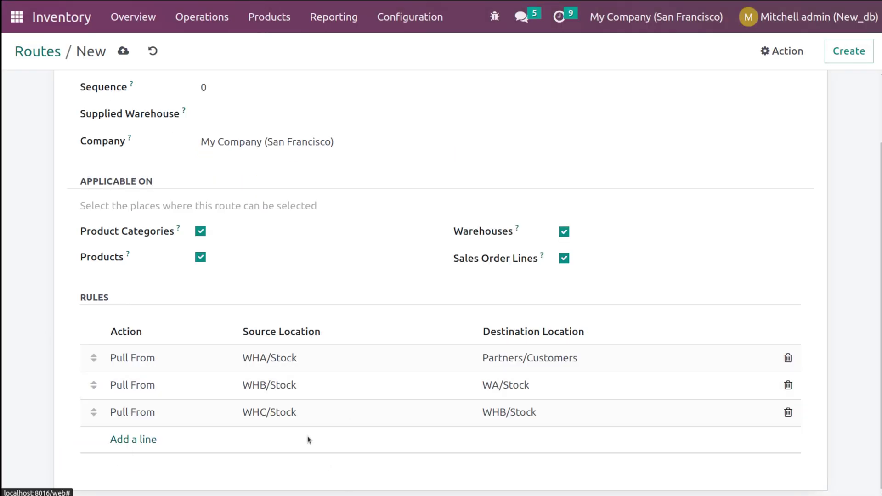
Step: Correct Rule 2's destination location to WHA/Stock and save the rule
left_click(311, 386)
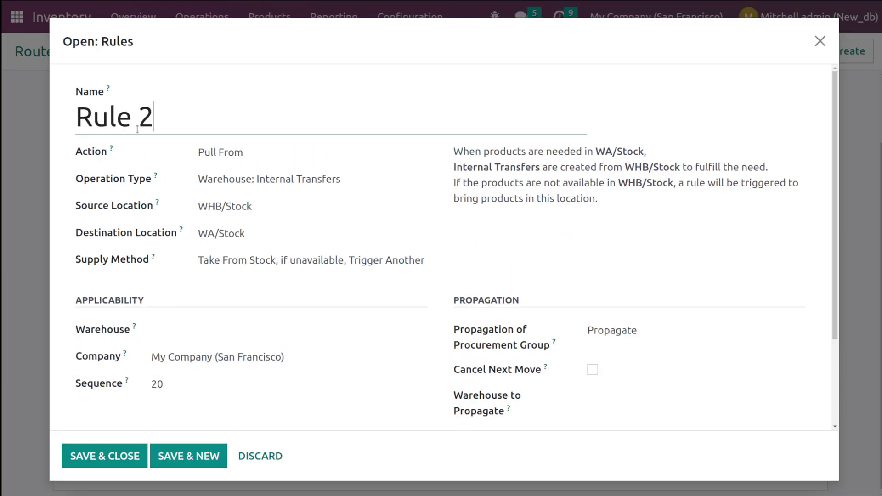
left_click(198, 232)
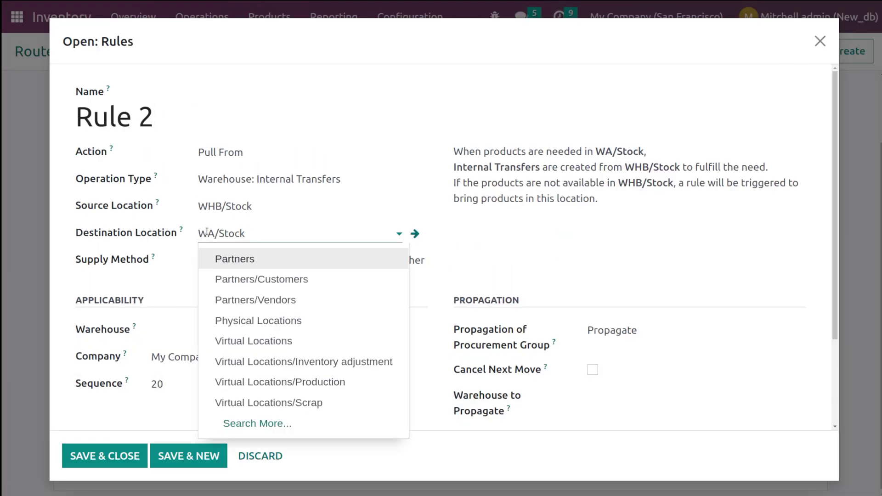
left_click(207, 233)
type("H")
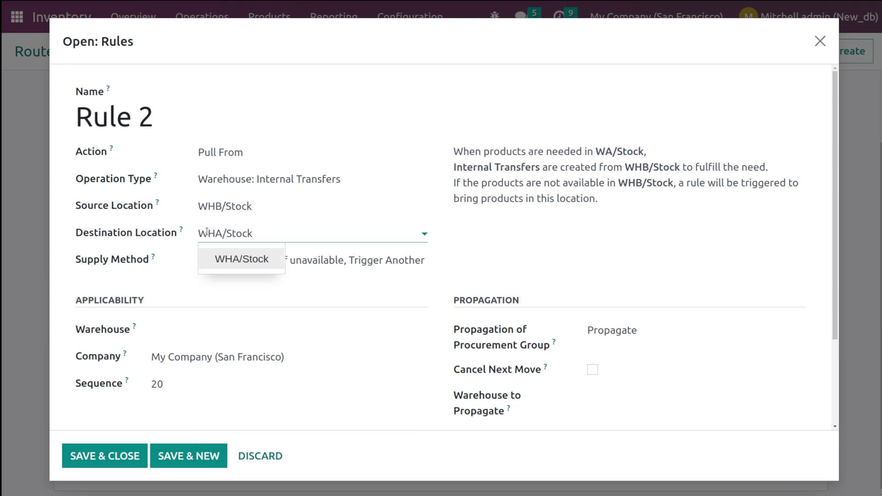
left_click(238, 260)
left_click(464, 250)
left_click(76, 456)
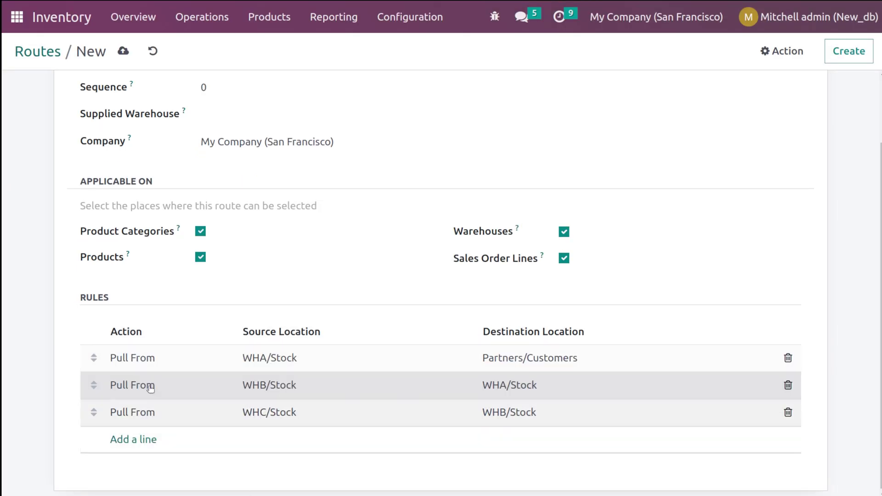
Step: Add a route rule named "Rule 4" with the action Buy and operation type YourCompany: Receipts
left_click(145, 439)
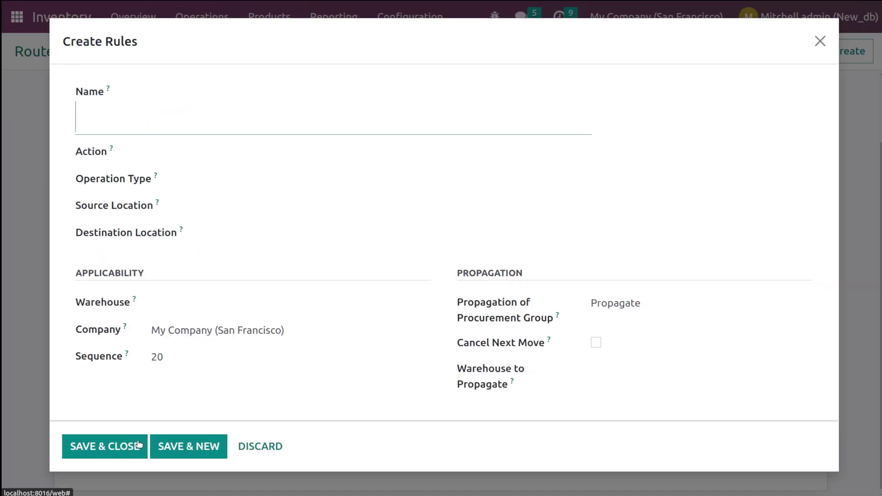
type("R")
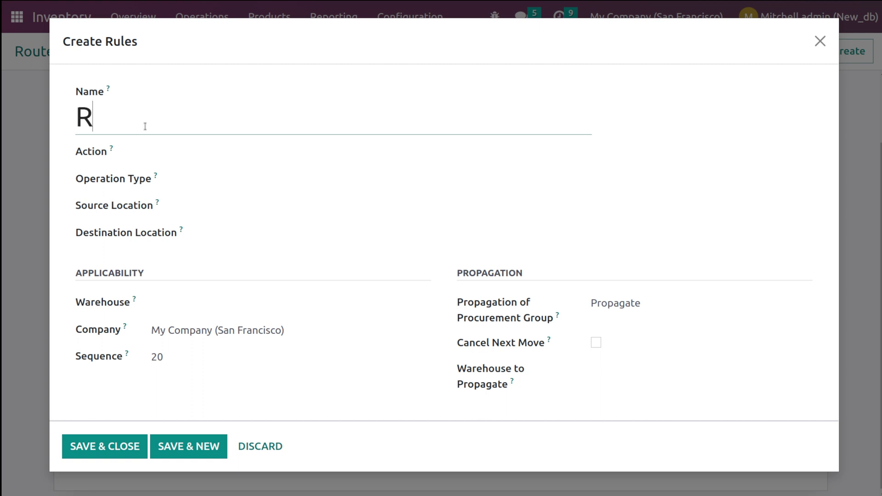
type("ule ")
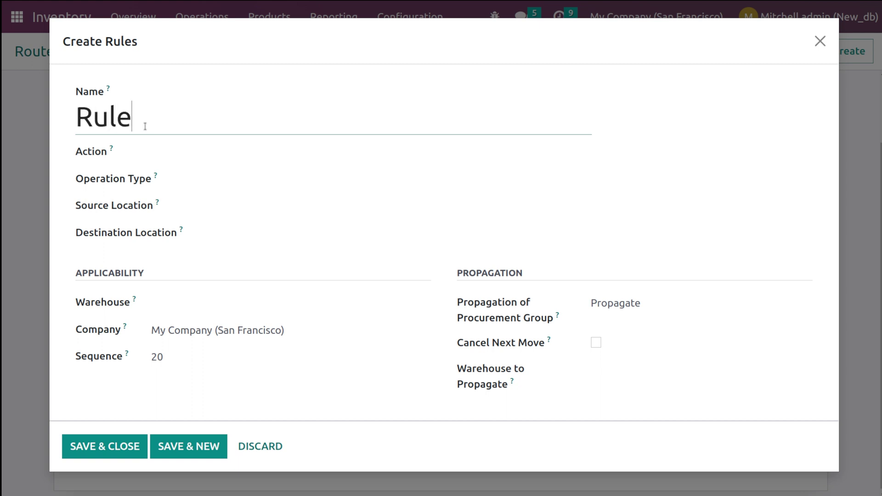
type("4")
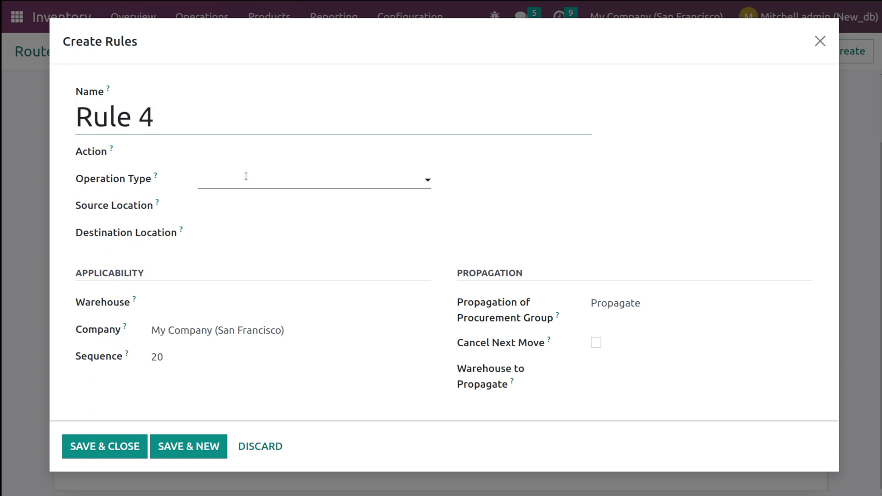
left_click(235, 154)
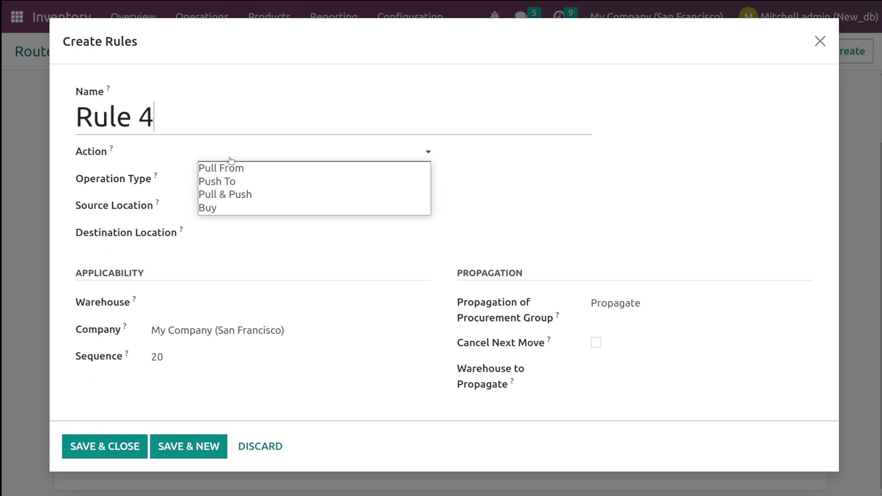
left_click(231, 208)
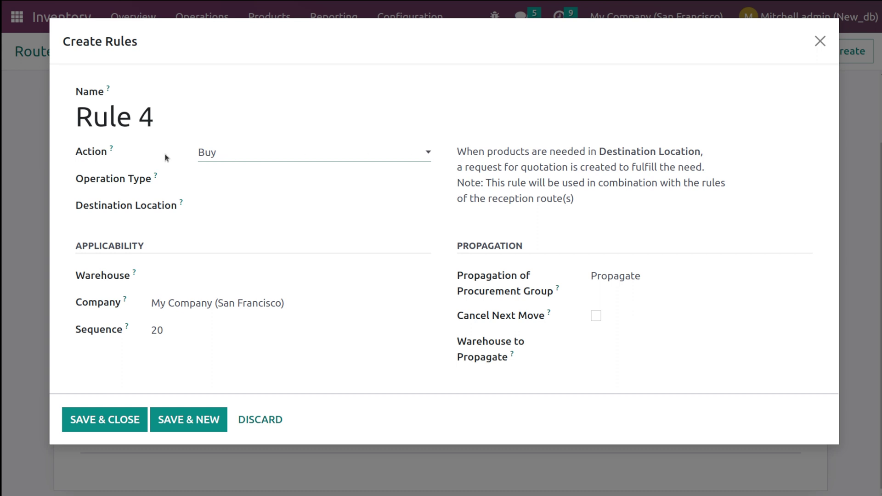
left_click(217, 179)
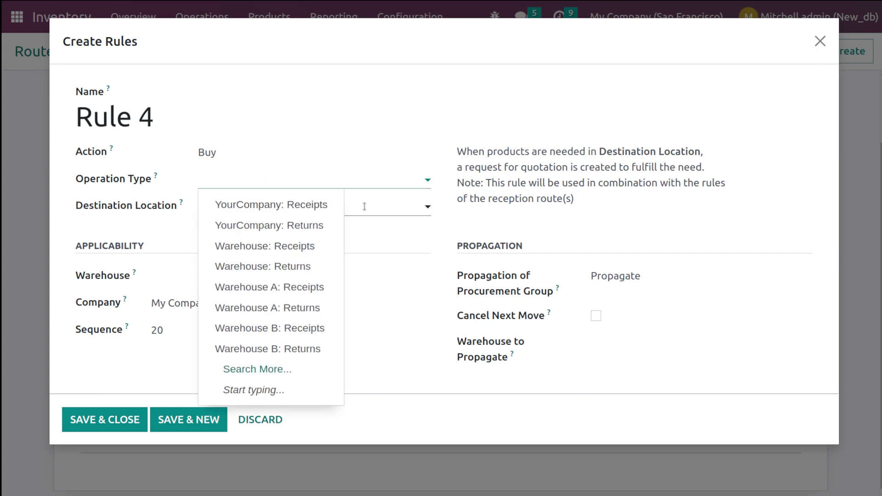
left_click(289, 209)
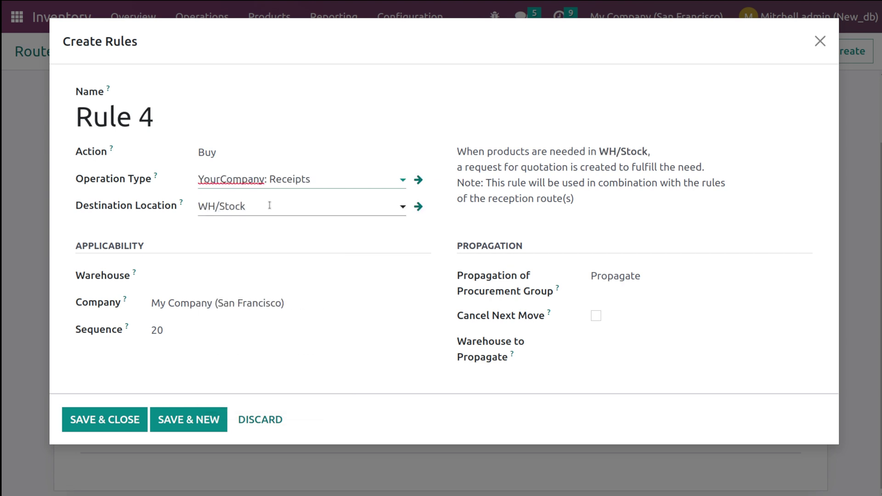
Step: Set Rule 4's destination location to WHC/Stock, then save the rule and the whole route
left_click(214, 202)
type("C")
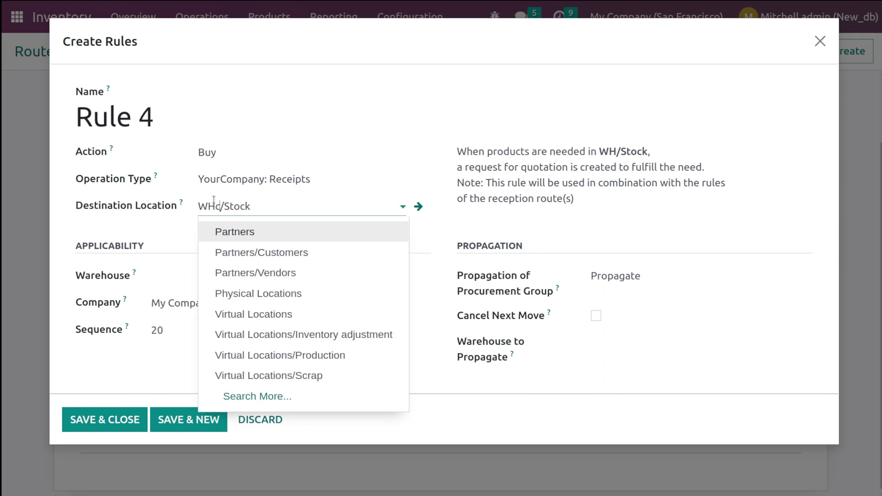
left_click(226, 229)
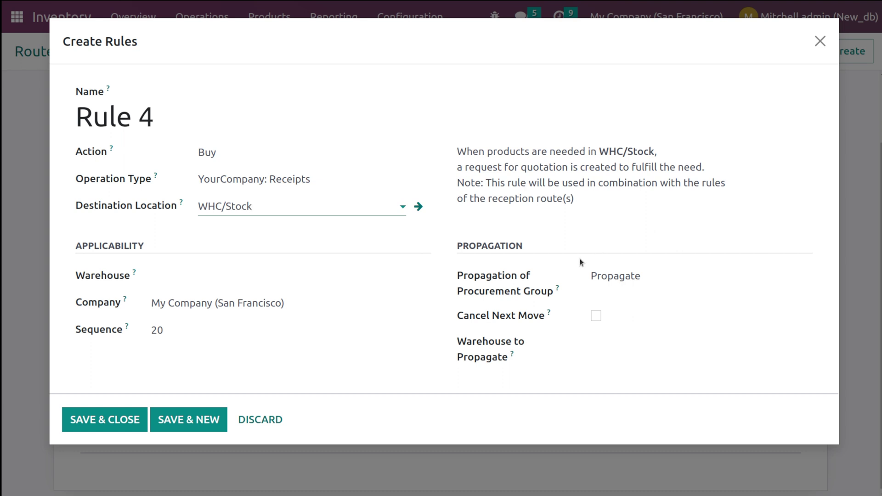
left_click(122, 407)
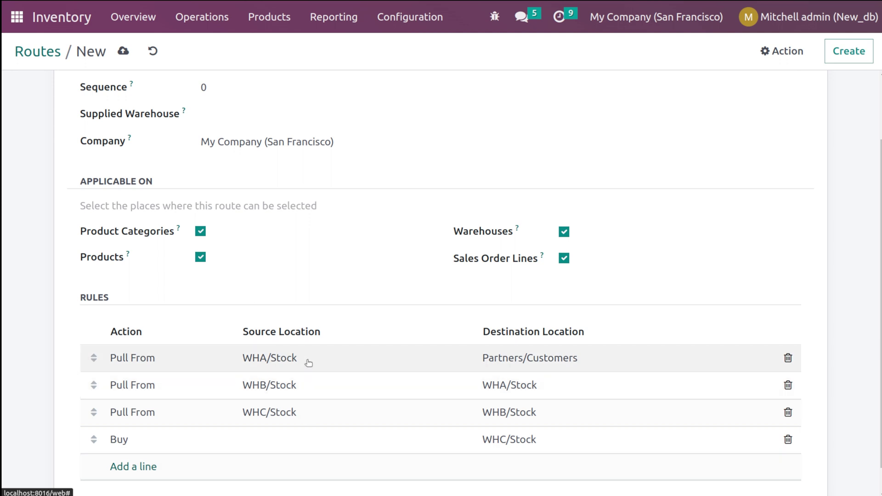
scroll(312, 391, "up", 2)
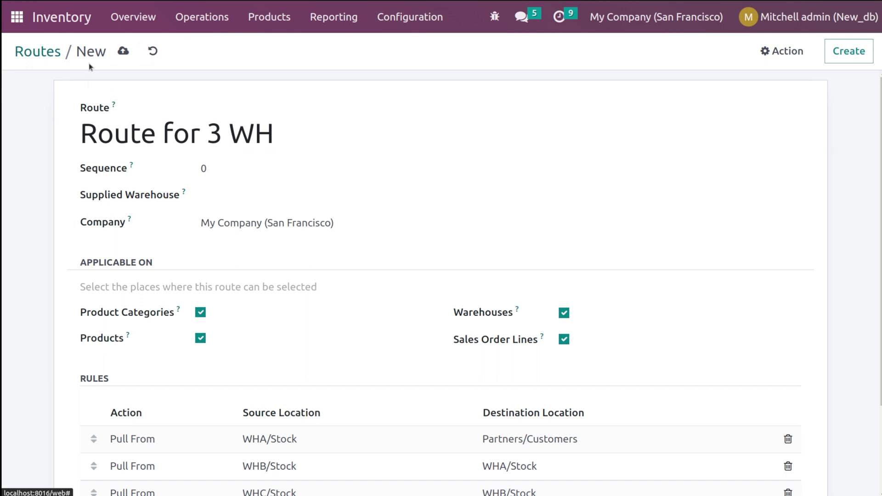
left_click(123, 51)
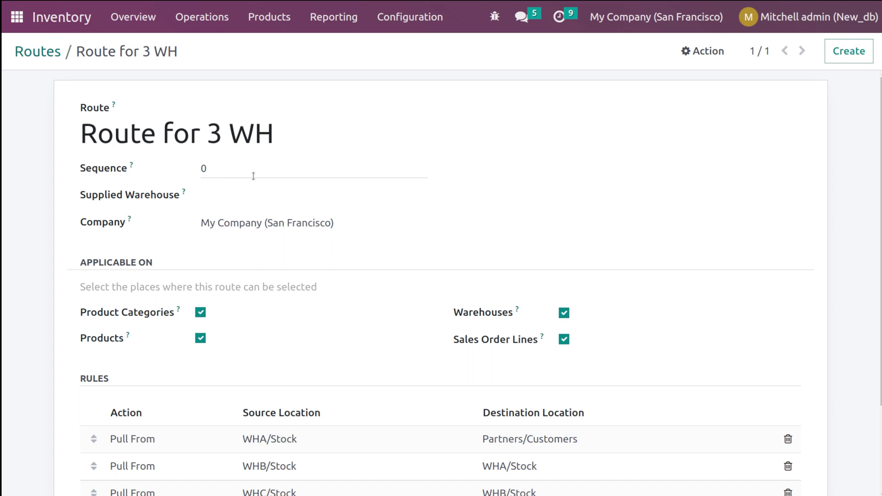
Step: Create a new inventory product named "Demo product"
left_click(277, 17)
left_click(283, 51)
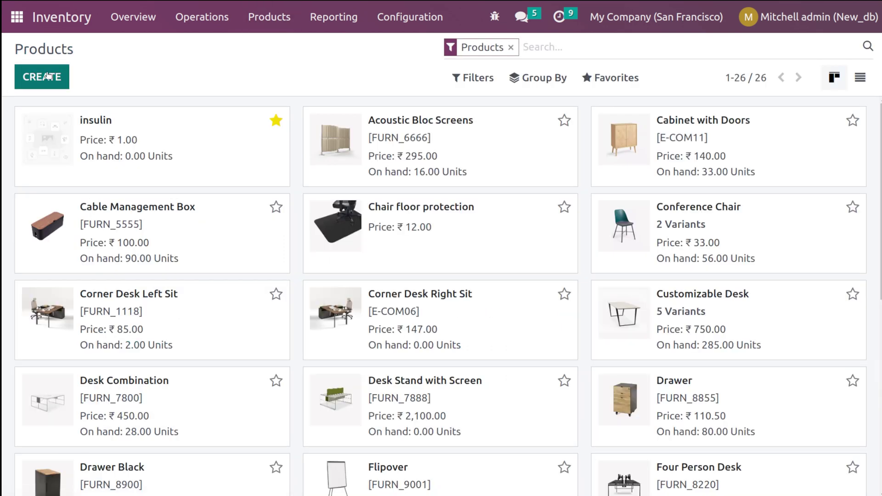
left_click(48, 76)
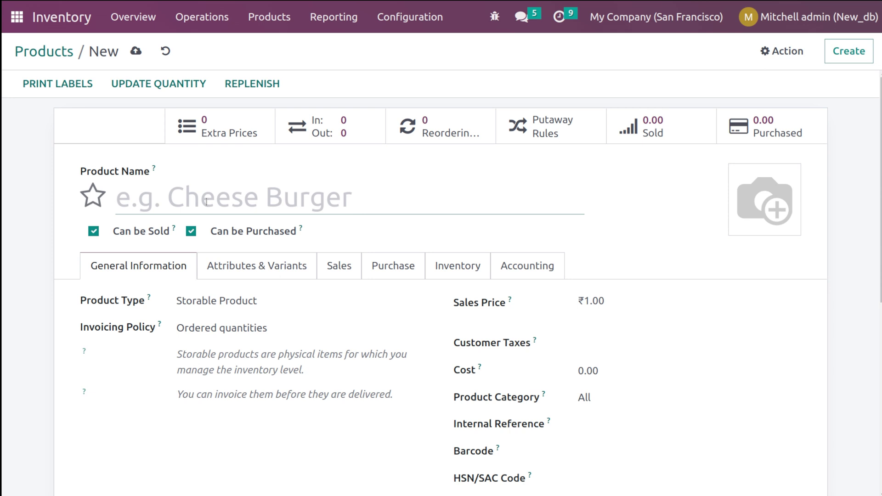
type("DE")
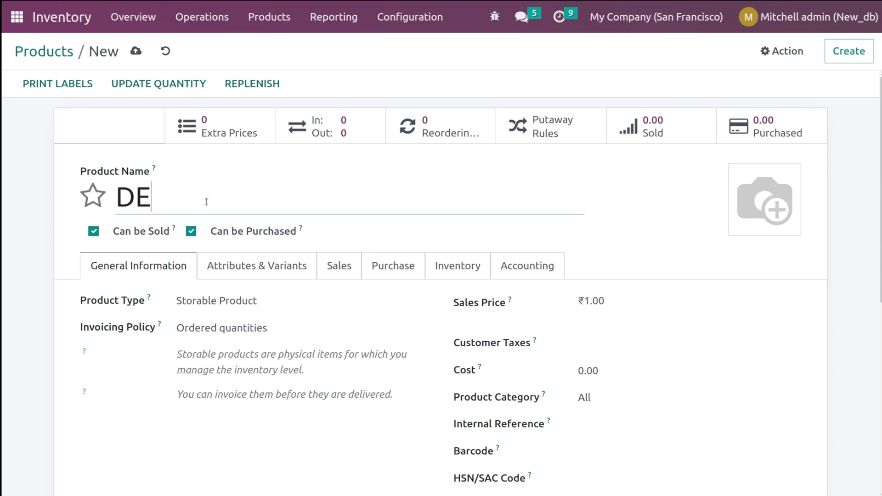
key("BackSpace")
type("em")
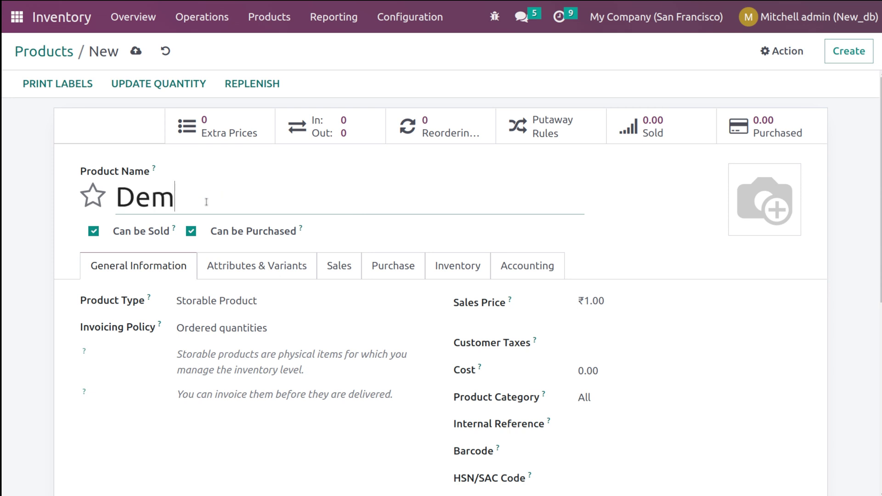
type("o prod")
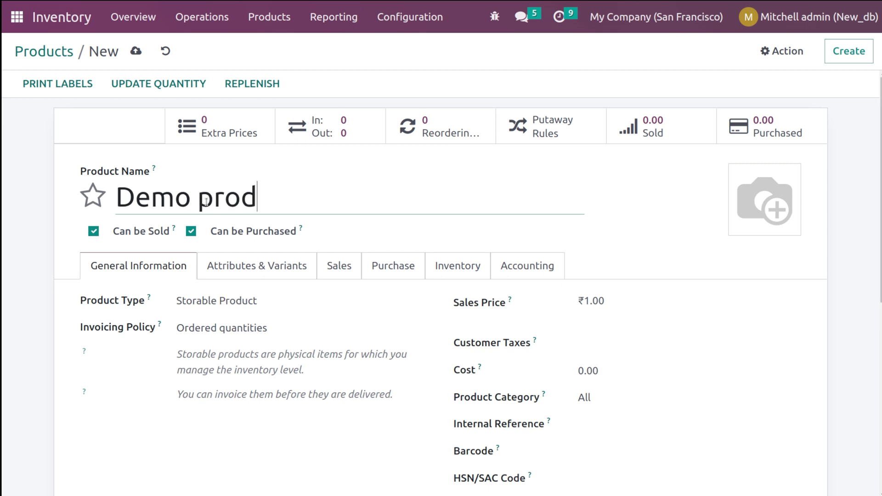
type("uct")
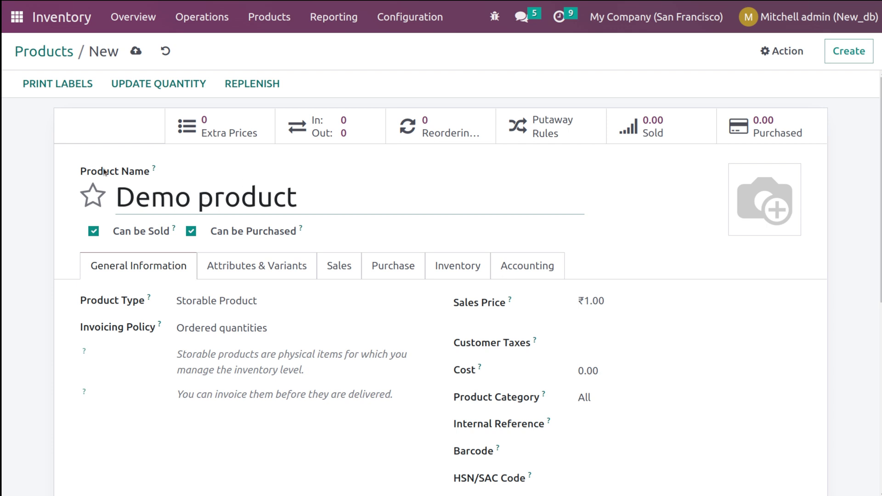
Step: Add Azure Interior as the product's vendor with a purchase price of 100 INR
left_click(384, 264)
scroll(352, 342, "down", 2)
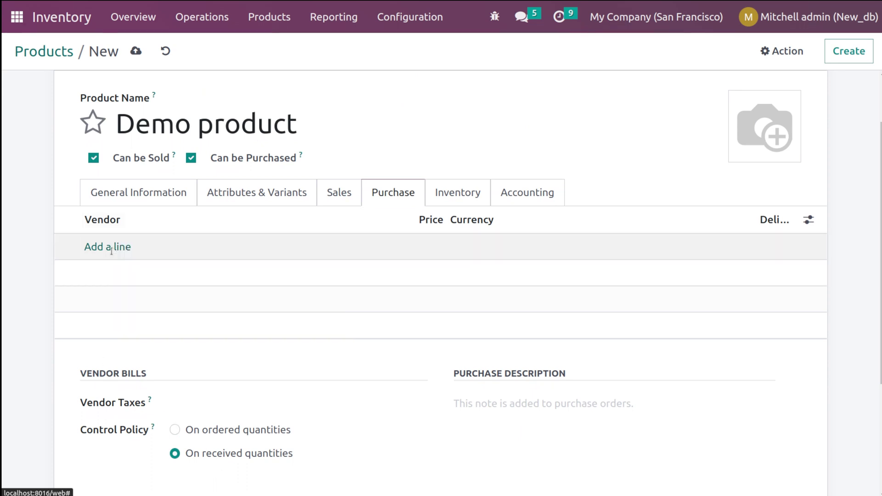
left_click(111, 247)
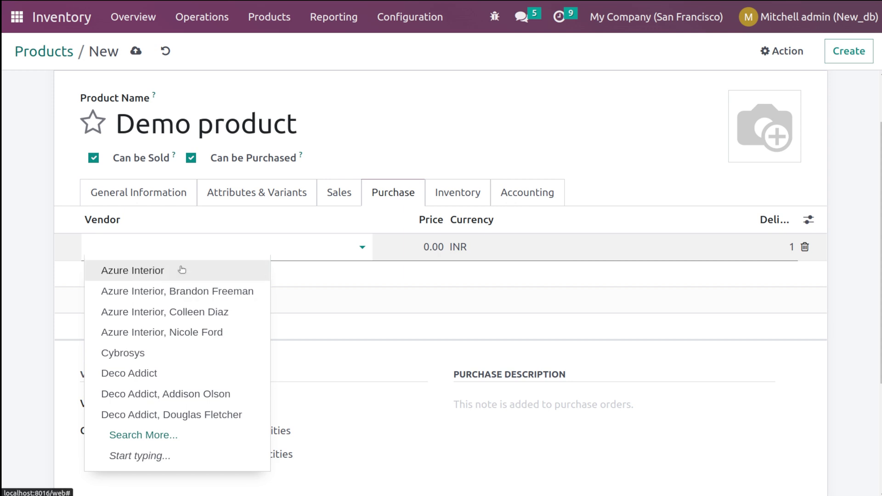
left_click(159, 272)
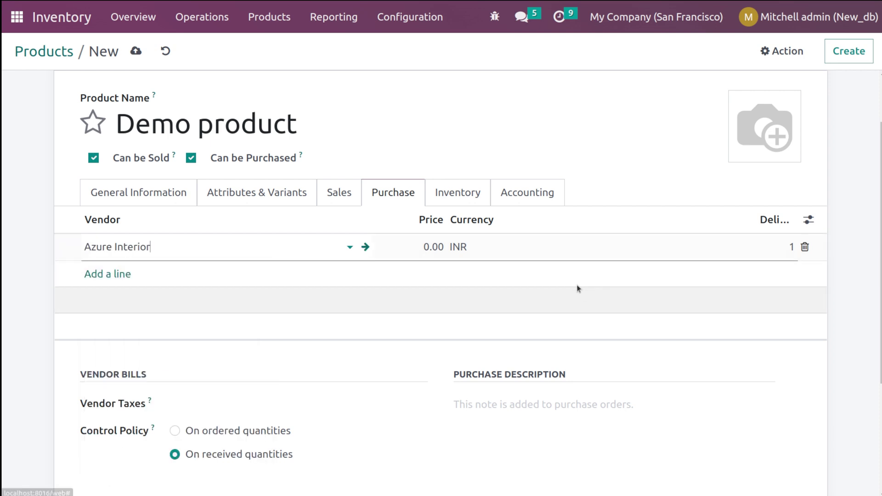
left_click(427, 247)
type("100")
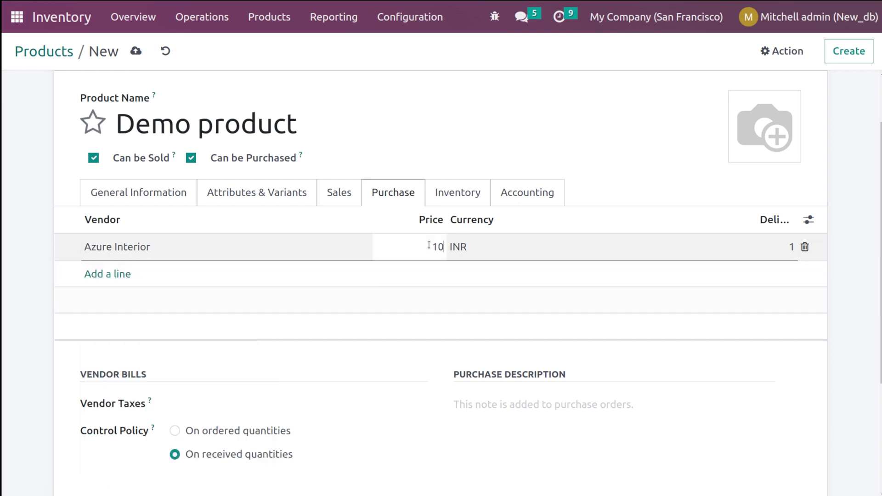
left_click(706, 140)
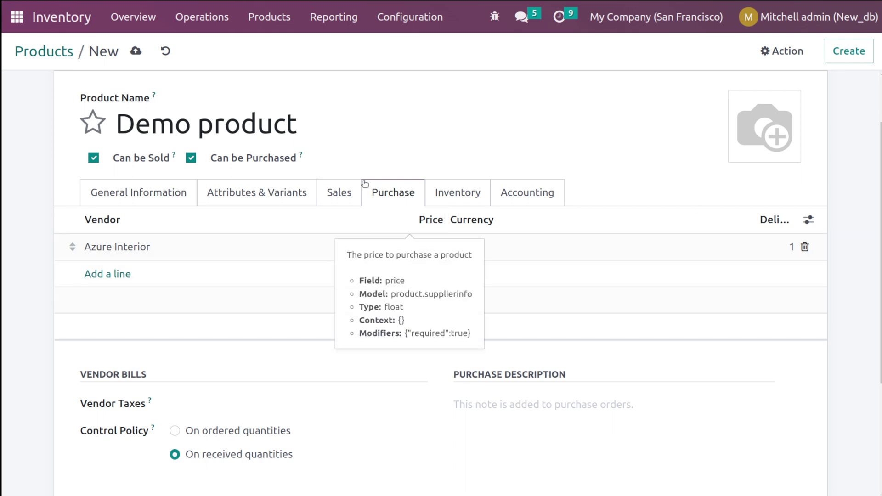
Step: Change the product's routes by disabling Buy and enabling Route for 3 WH, then save the product
left_click(454, 193)
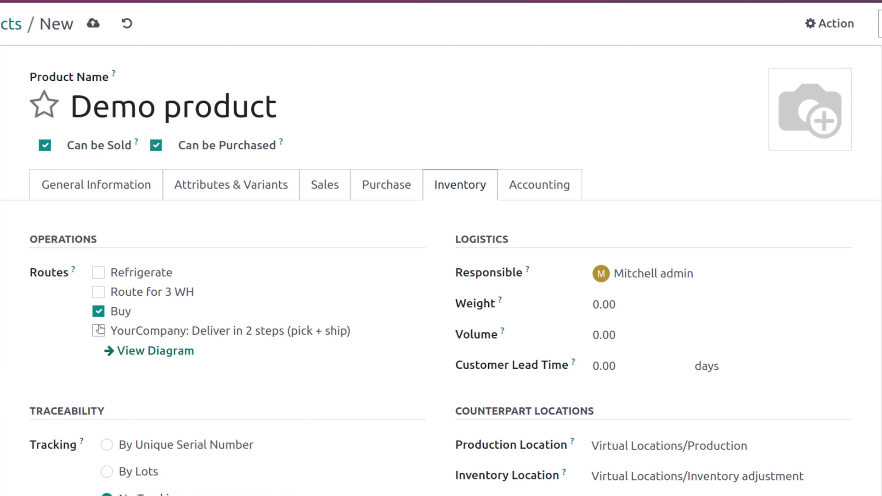
left_click(99, 312)
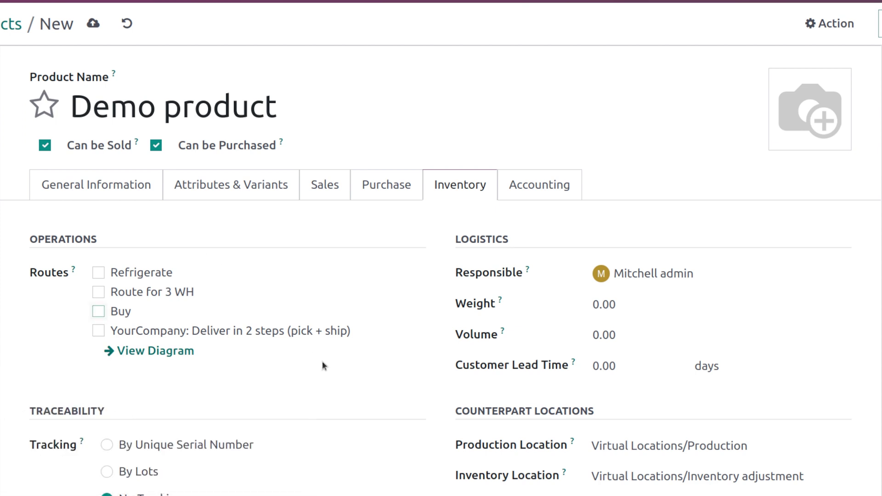
left_click(101, 291)
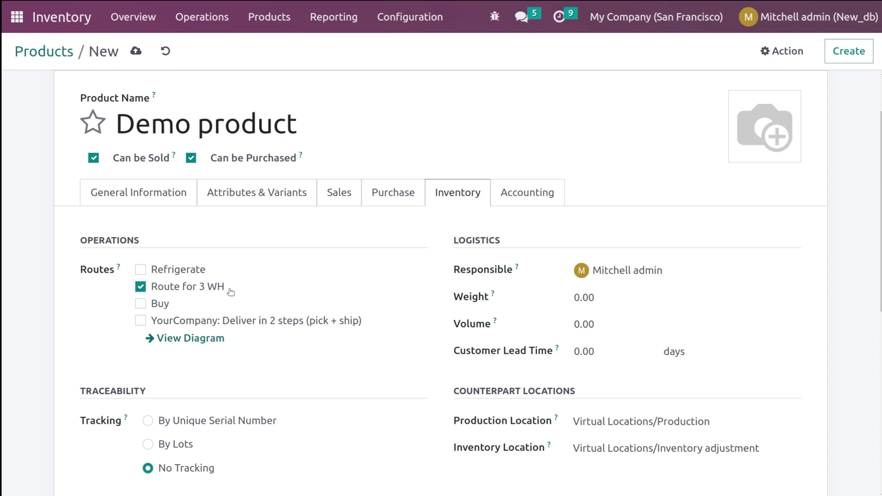
left_click(136, 52)
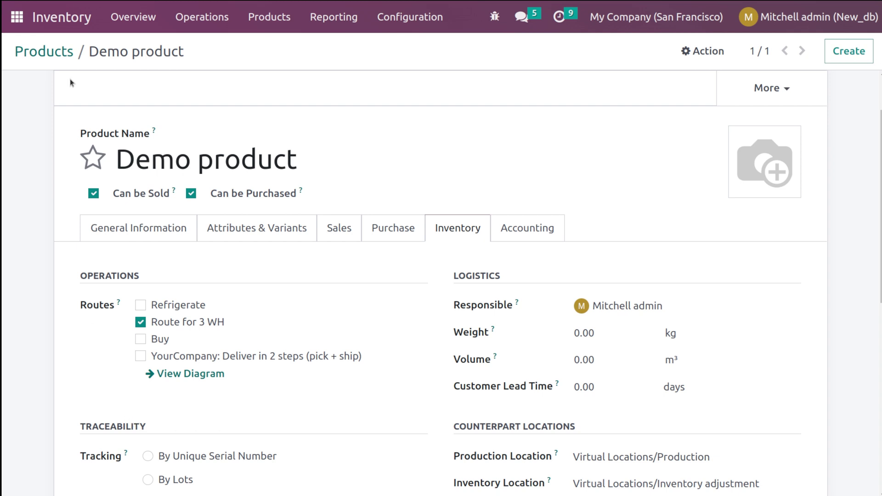
Step: Switch to the Sales app and create a quotation for the customer Deco Addict
left_click(27, 18)
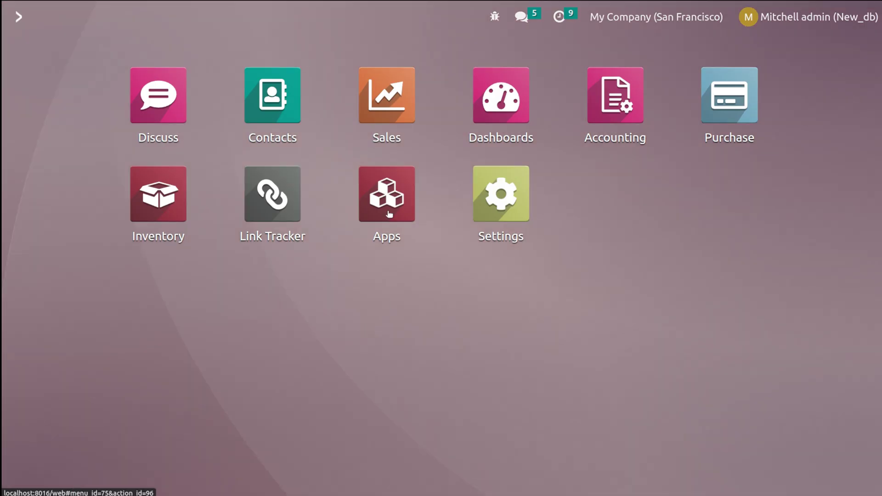
left_click(386, 95)
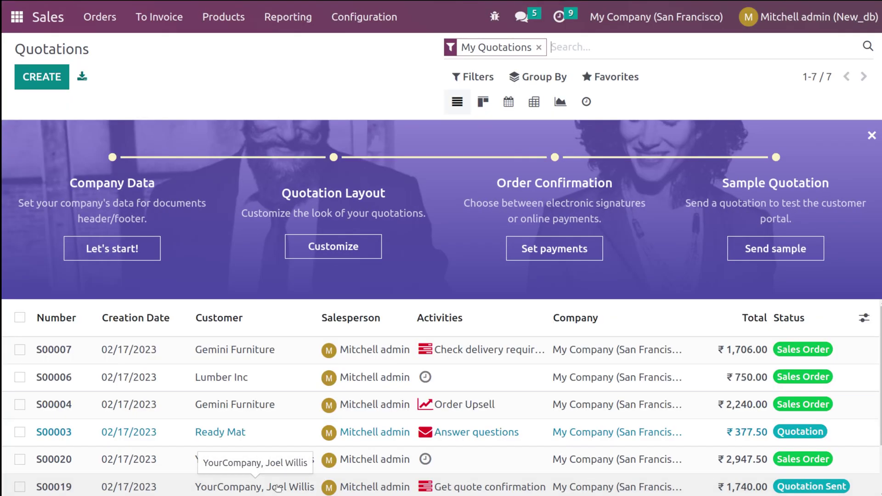
left_click(42, 78)
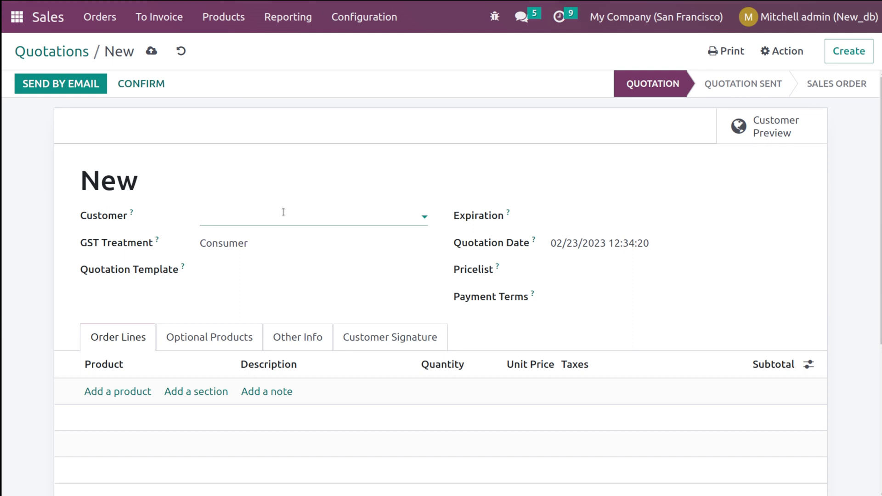
left_click(285, 220)
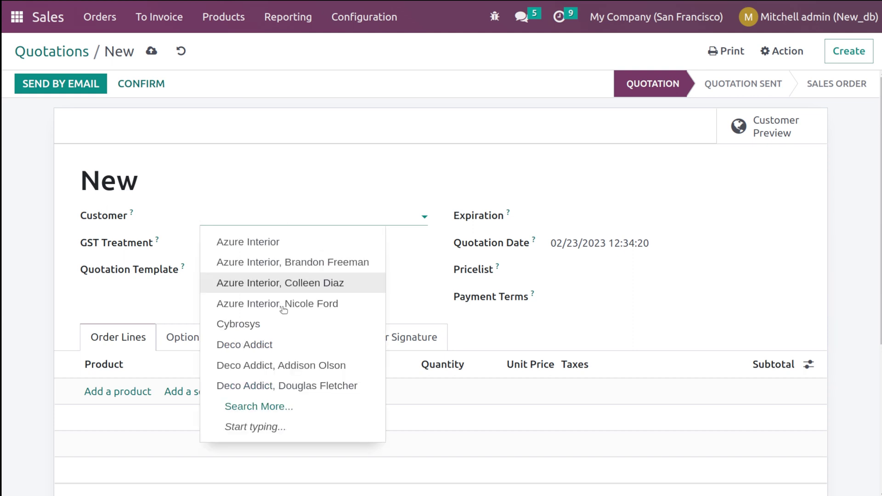
left_click(280, 347)
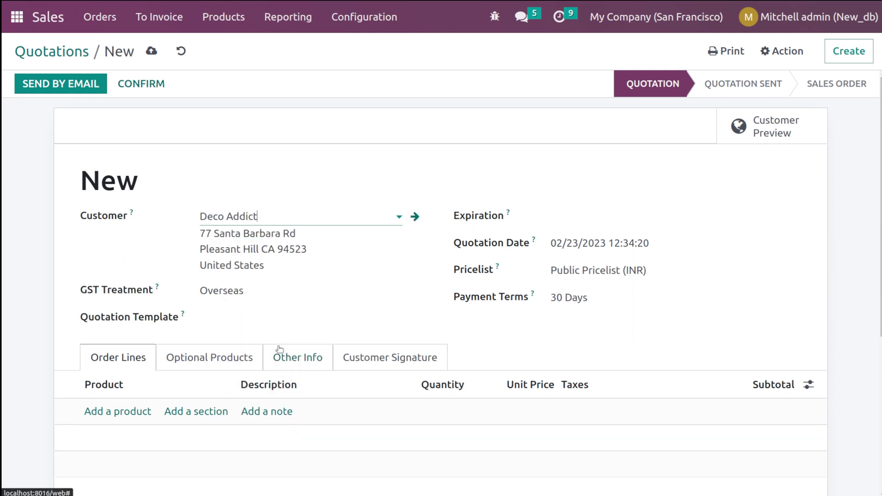
Step: Add an order line for Demo product with a quantity of 5
left_click(118, 412)
type("de")
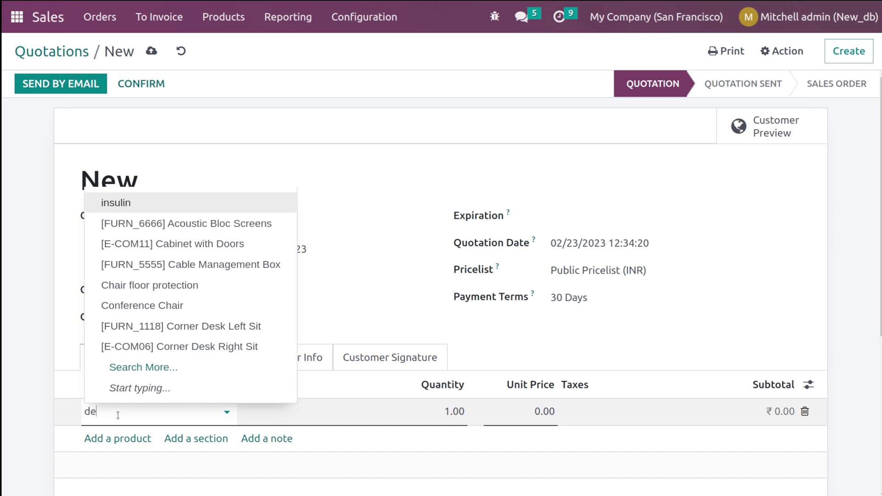
left_click(239, 244)
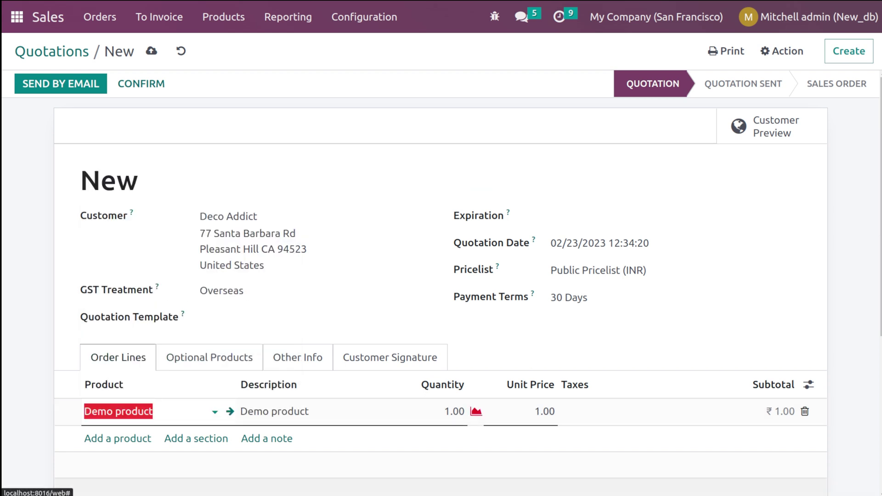
left_click(456, 412)
type("5")
left_click(641, 359)
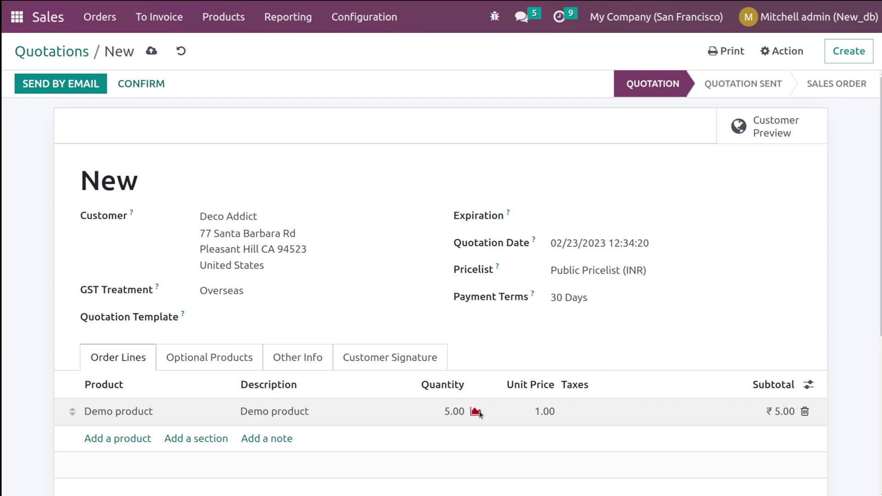
mouse_move(557, 384)
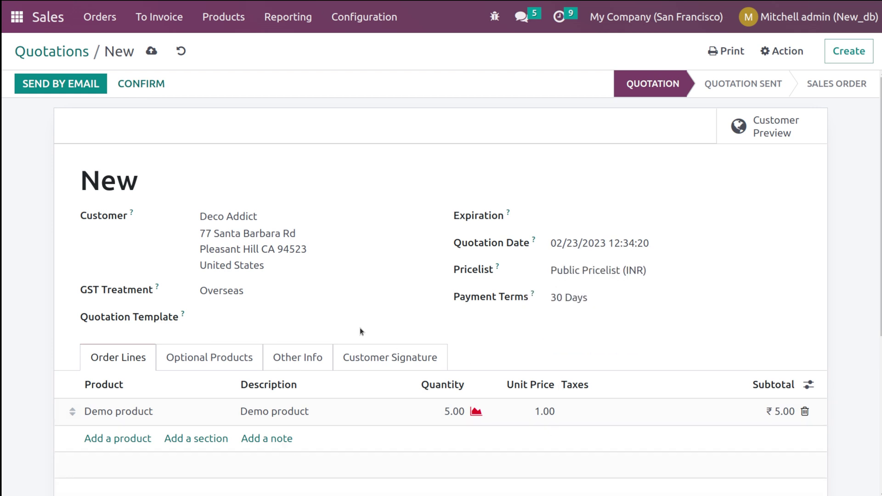
Step: Set the quotation's delivery warehouse to Warehouse A and confirm it as a sales order
scroll(360, 327, "down", 1)
left_click(304, 314)
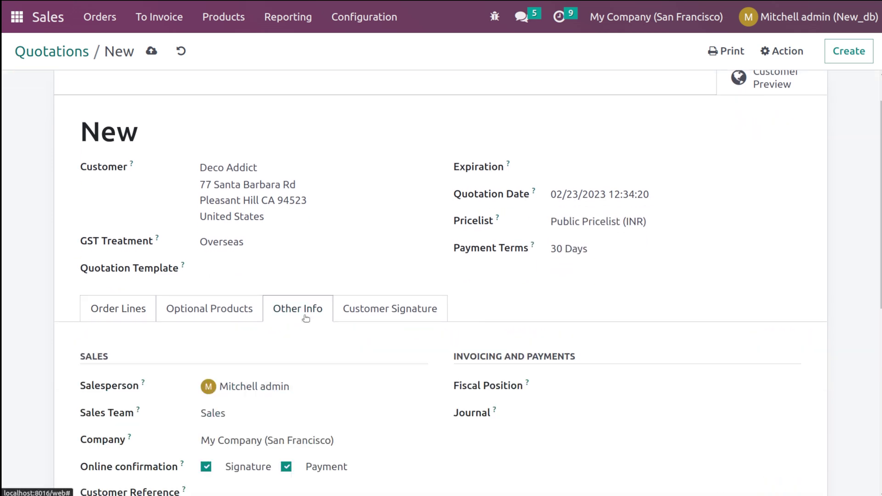
scroll(499, 288, "down", 1)
scroll(498, 288, "down", 5)
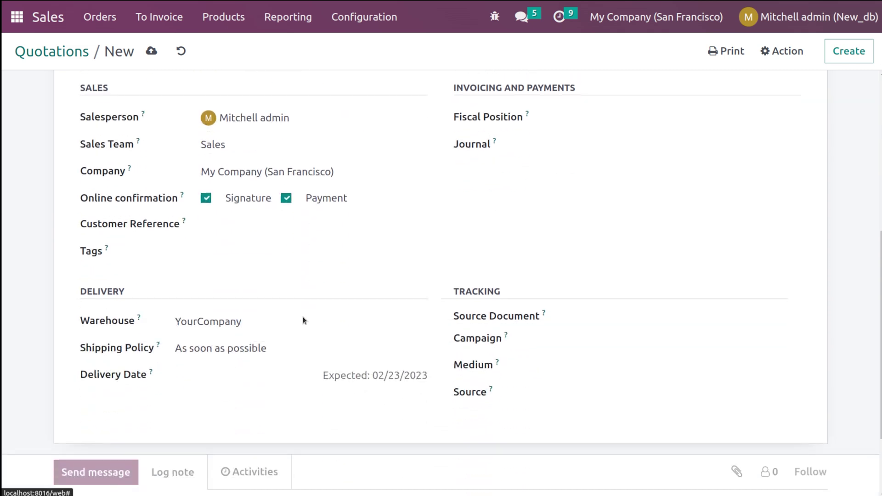
left_click(263, 323)
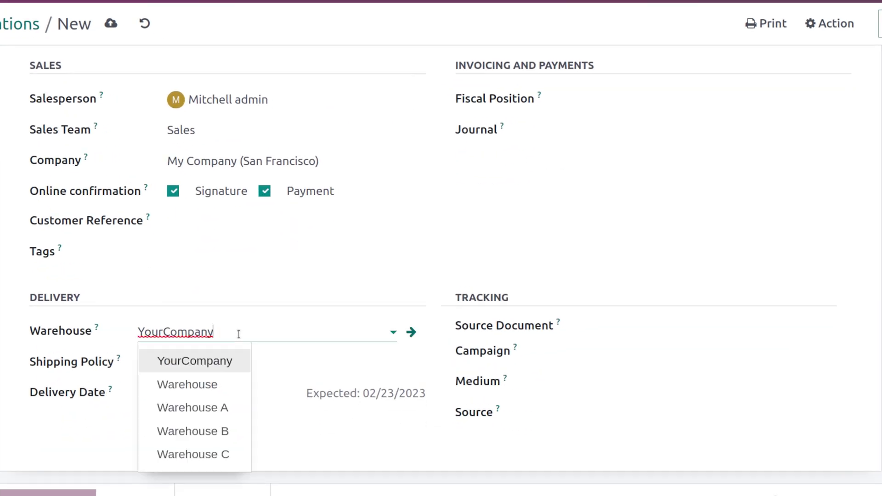
left_click(228, 406)
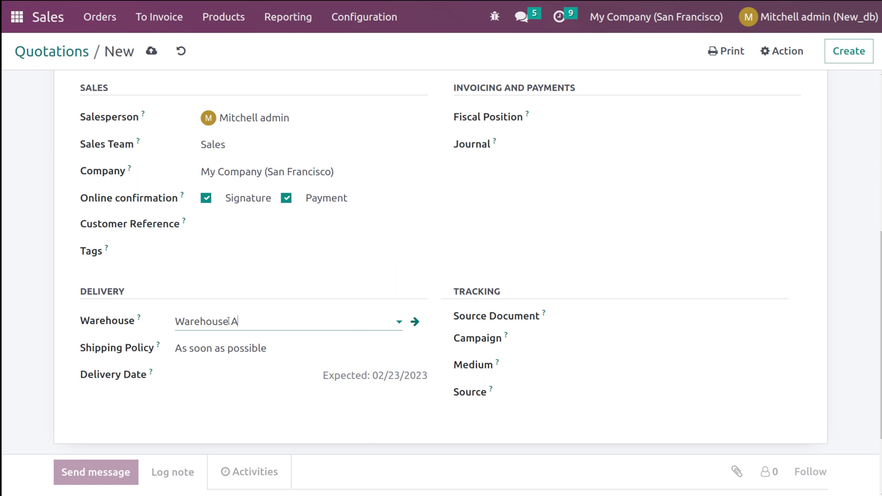
scroll(391, 344, "up", 2)
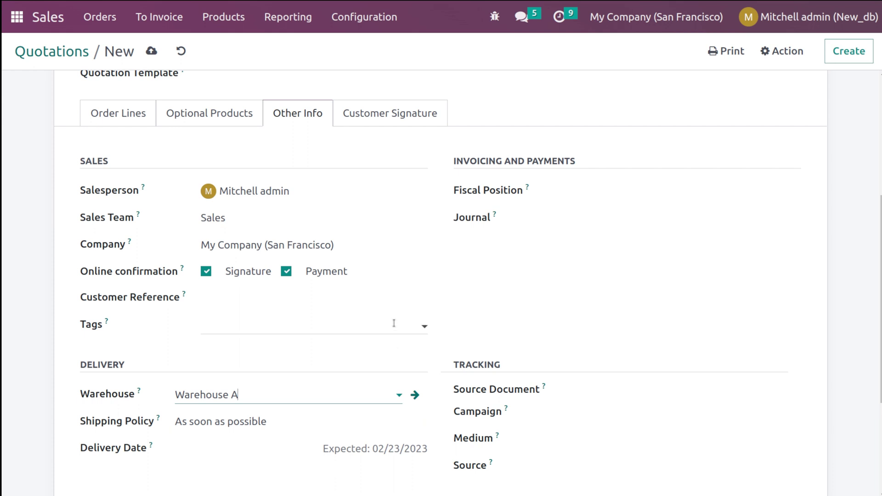
scroll(394, 323, "up", 6)
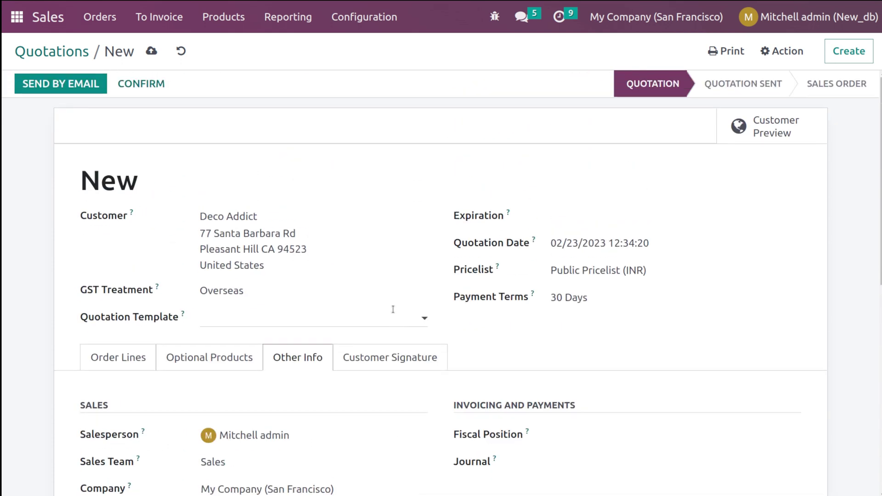
left_click(141, 84)
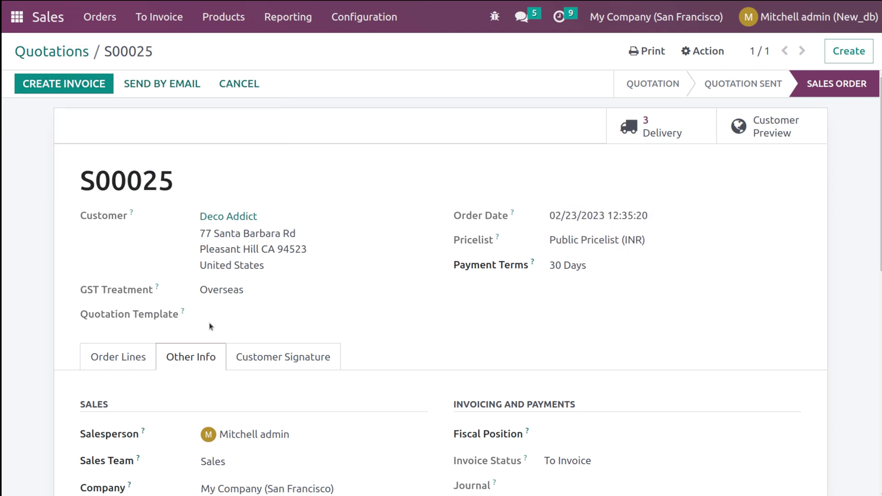
Step: Review the order's delivery transfers and check the details of the WHC/Stock to WHB/Stock transfer
scroll(202, 303, "down", 3)
scroll(308, 275, "up", 3)
left_click(689, 131)
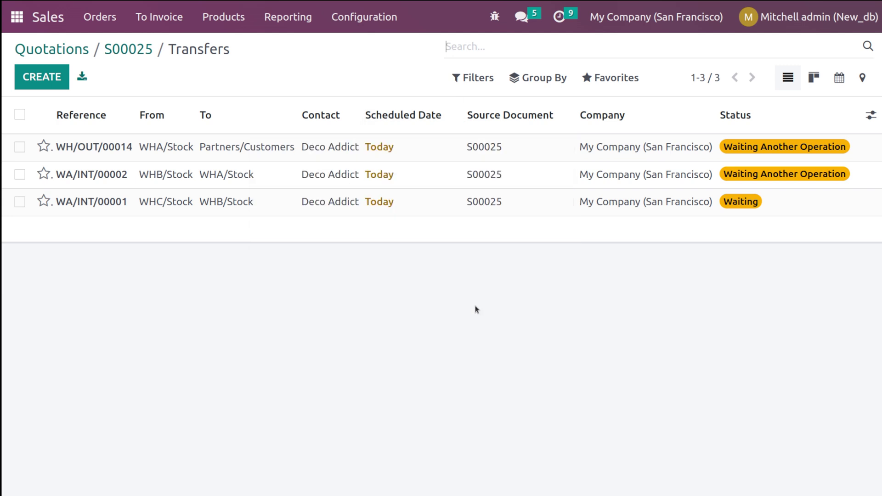
mouse_move(437, 128)
left_click(220, 212)
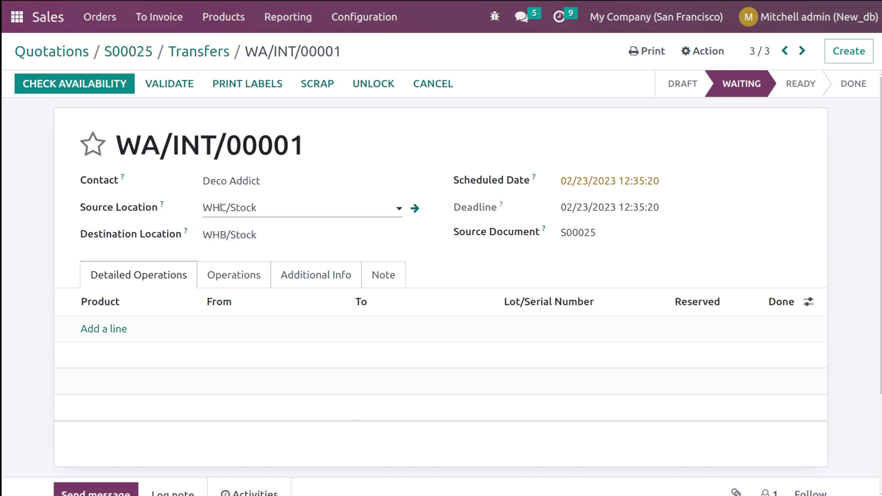
left_click(214, 54)
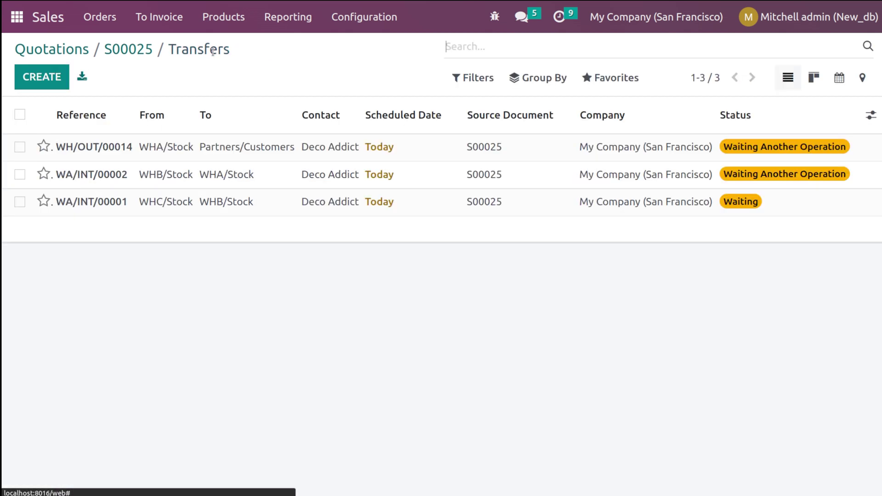
Step: Reopen the Deco Addict sales order from the quotations list and examine its transfers' source and destination locations
left_click(42, 51)
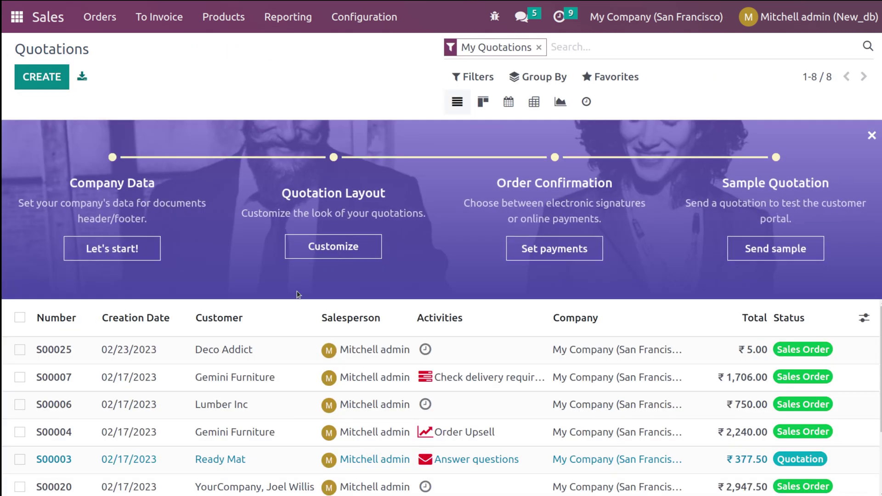
left_click(299, 350)
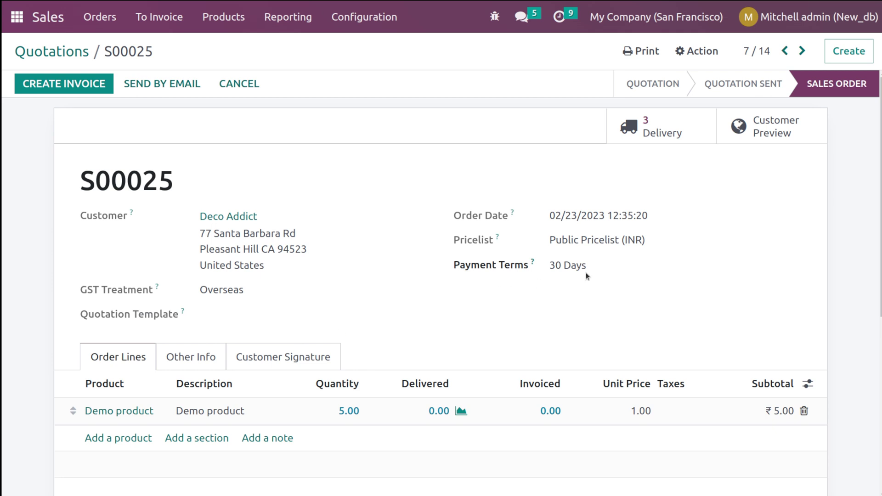
left_click(670, 139)
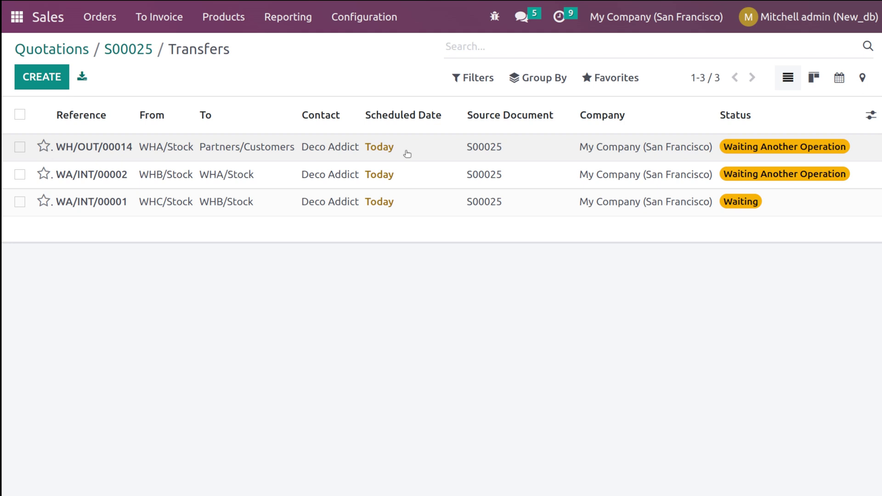
mouse_move(162, 120)
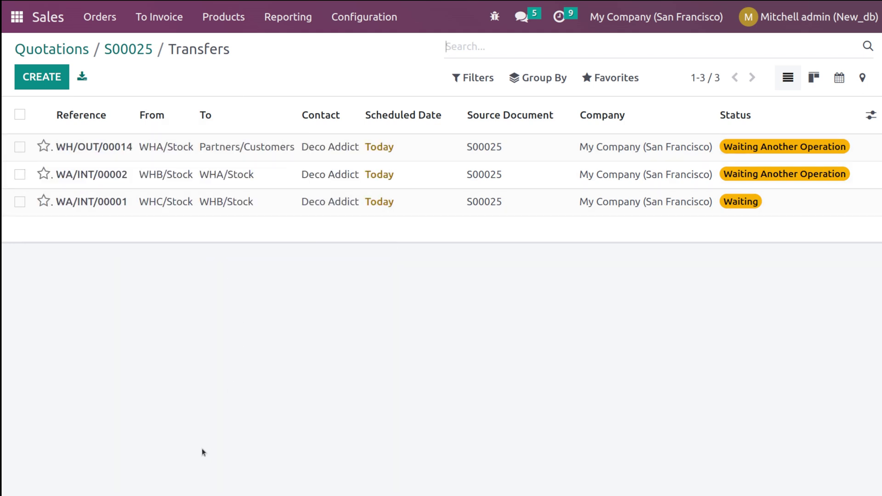
mouse_move(257, 113)
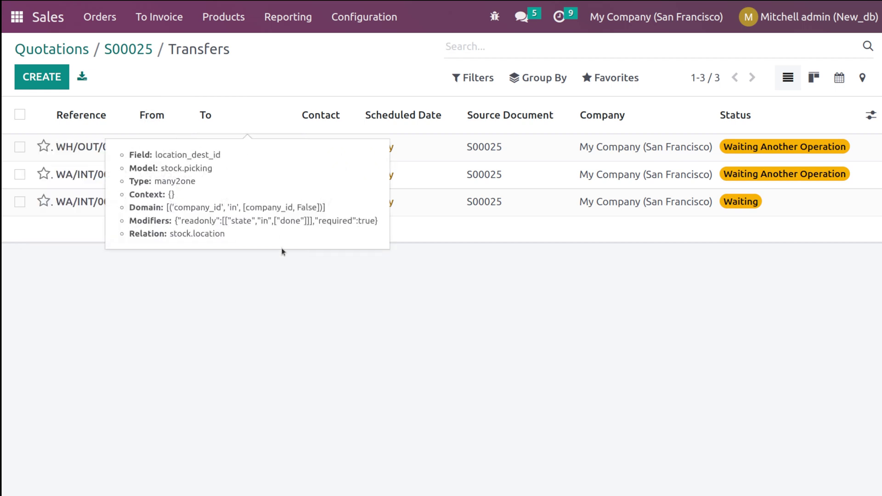